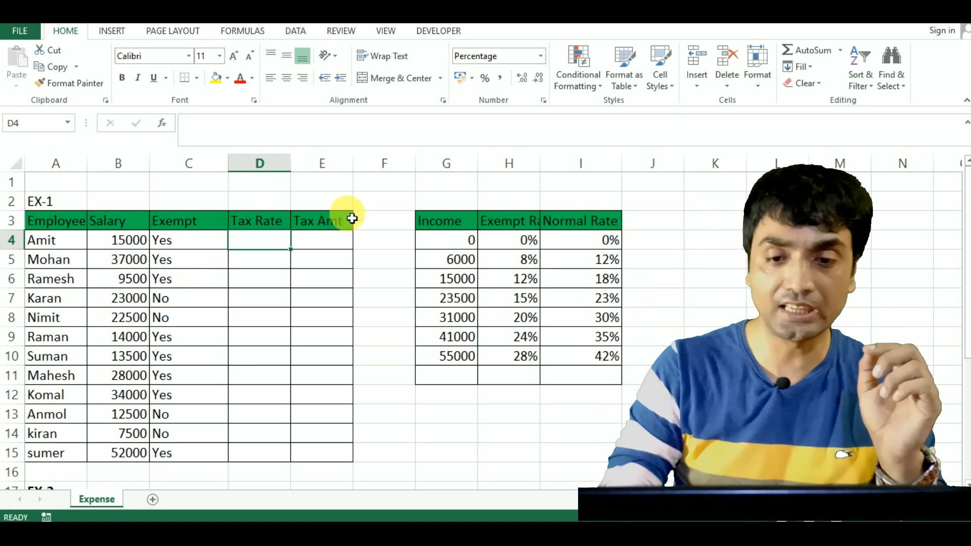
- Fit column H's width to the Exempt Rate heading and select the tax rate table G3:I10
double_click(539, 165)
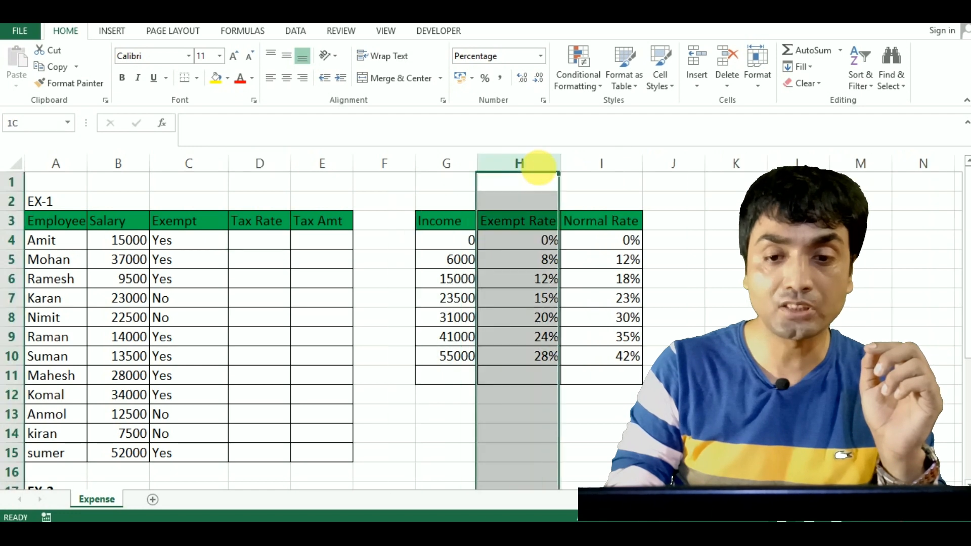
left_click(438, 223)
left_click_drag(486, 283, 575, 362)
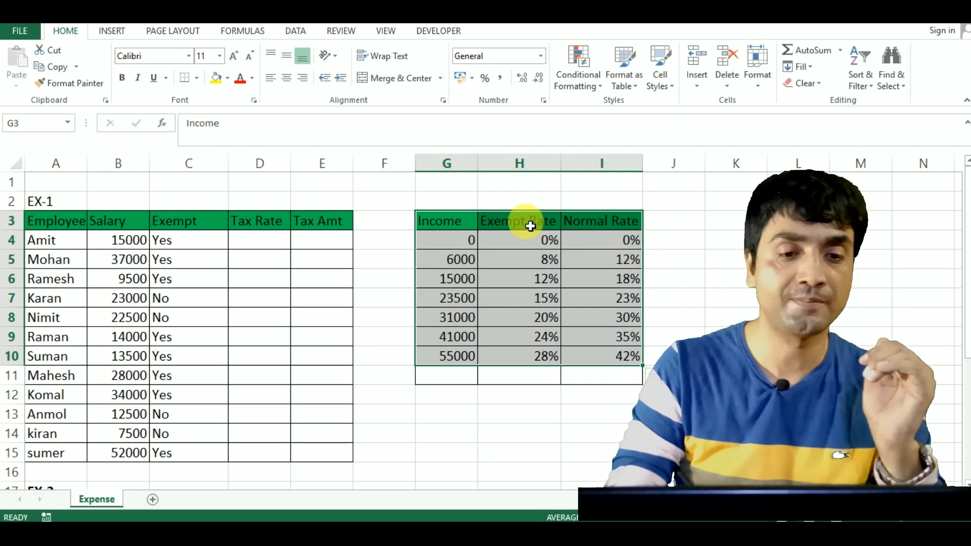
- Begin a VLOOKUP formula in D4 with lookup value B4 and the absolute table range $G$4:$I$10
left_click(270, 239)
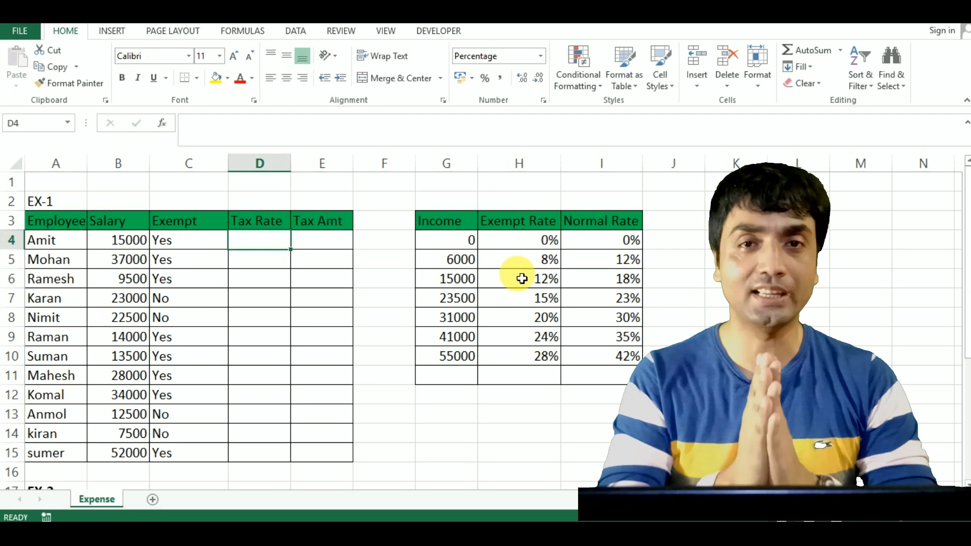
type("=vloo")
key("Tab")
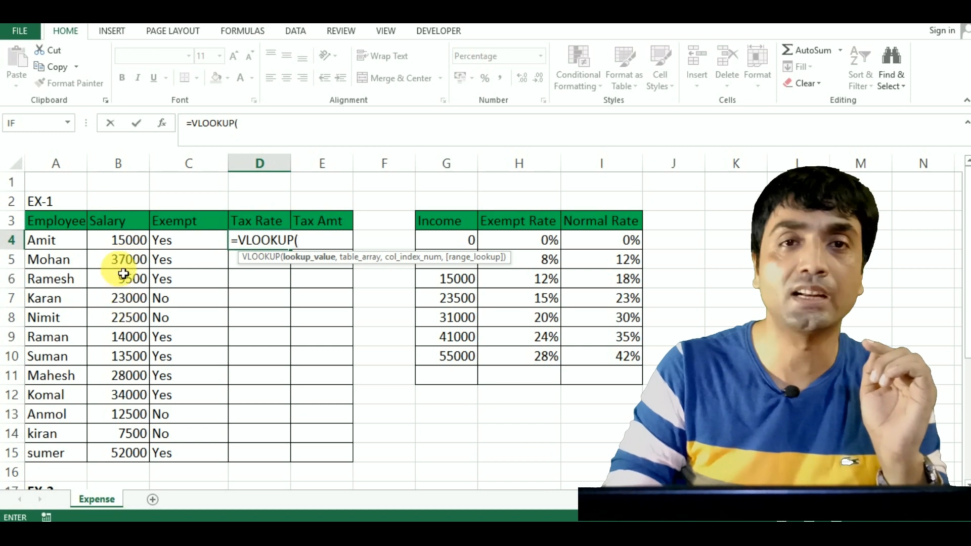
left_click(134, 243)
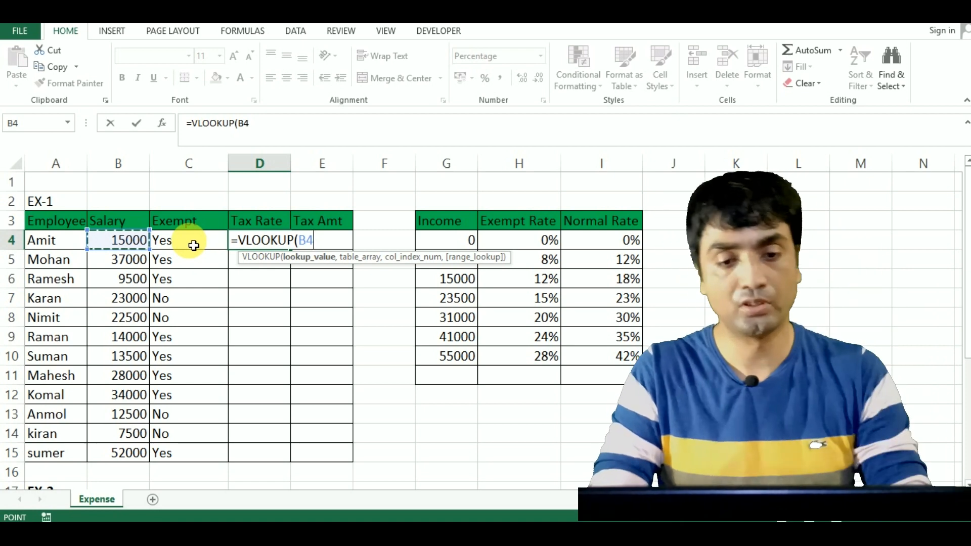
type(",")
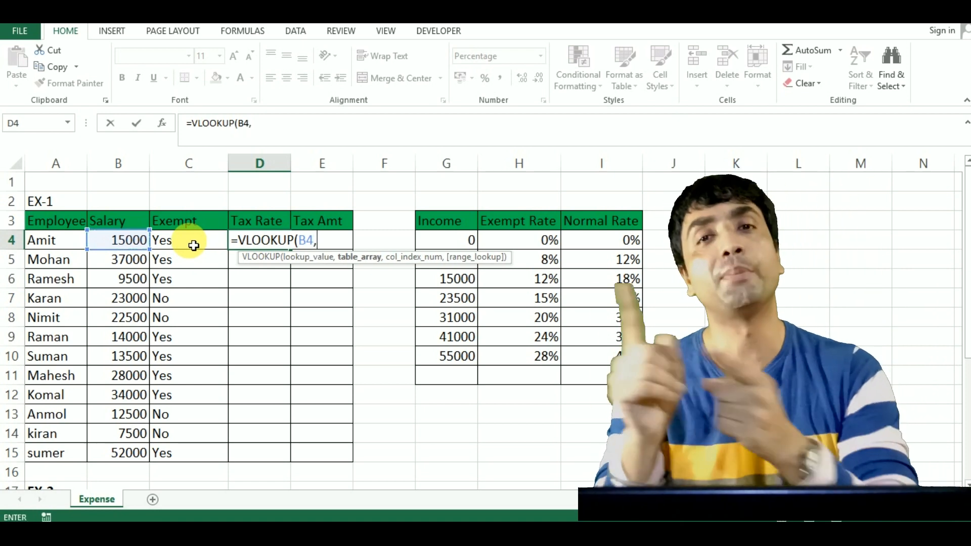
left_click_drag(460, 241, 602, 357)
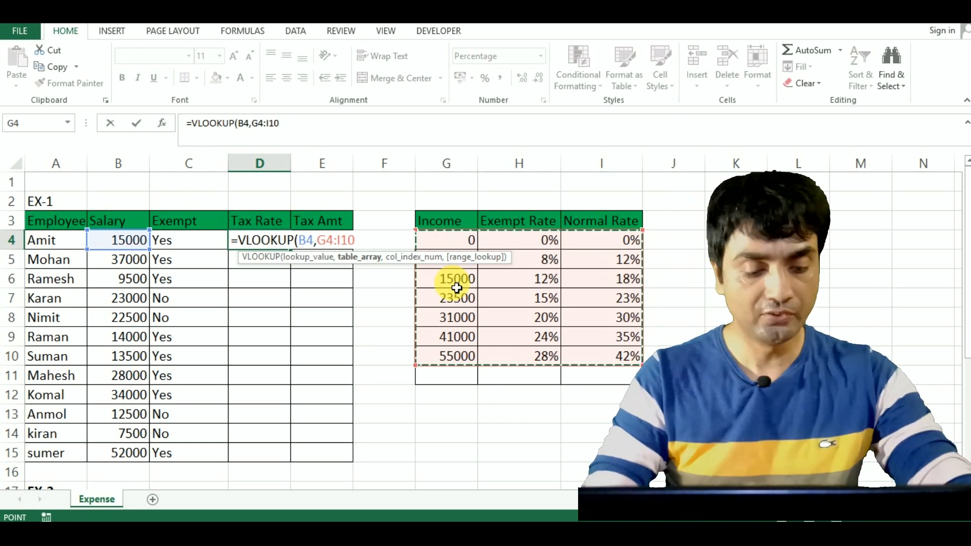
key("F4")
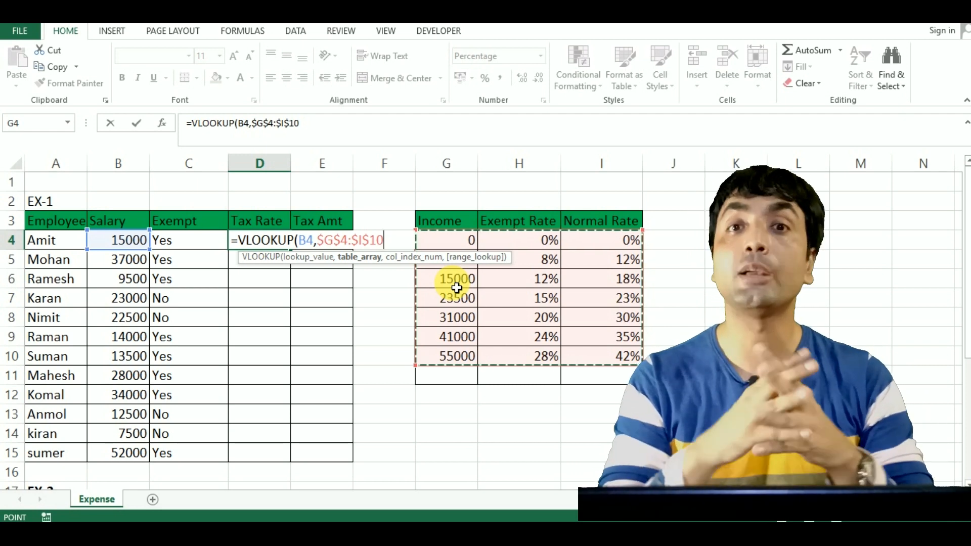
type(",")
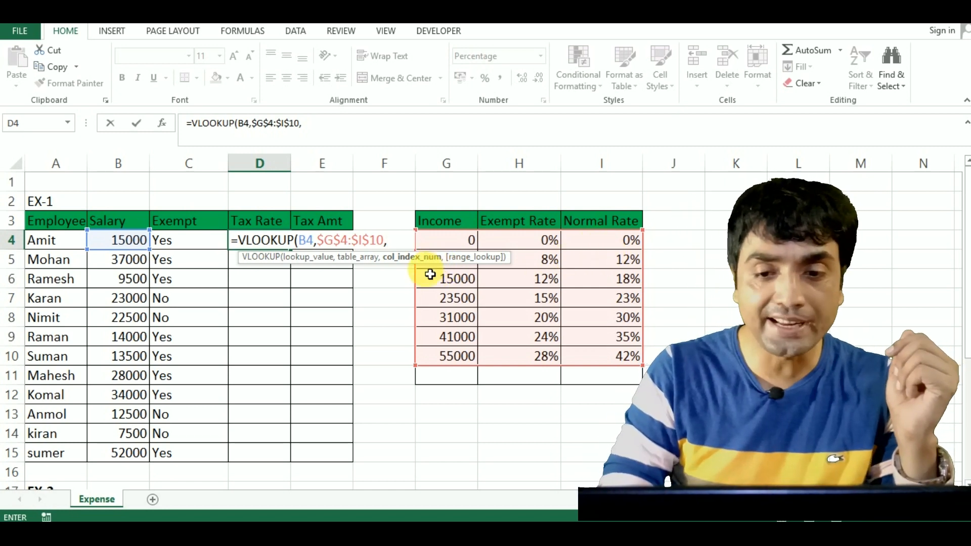
type("2")
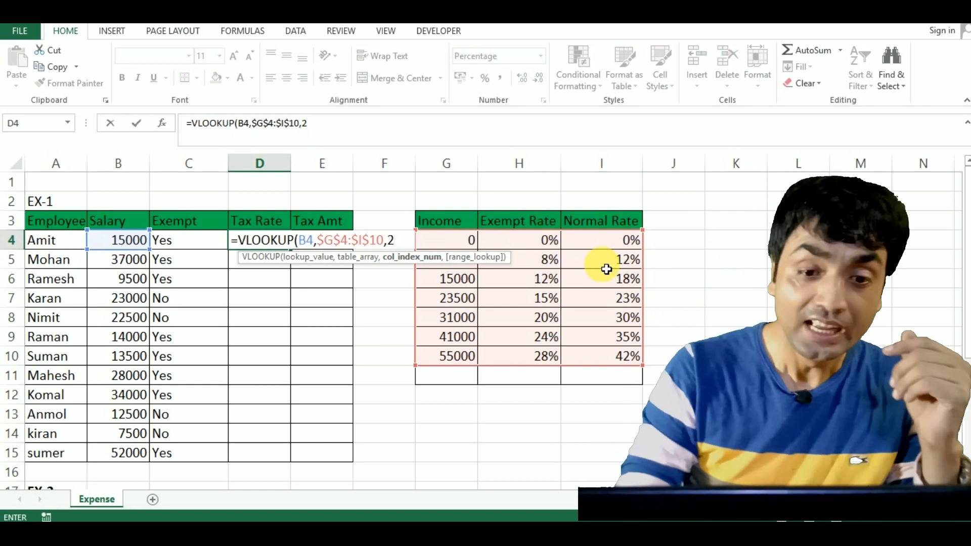
key("BackSpace")
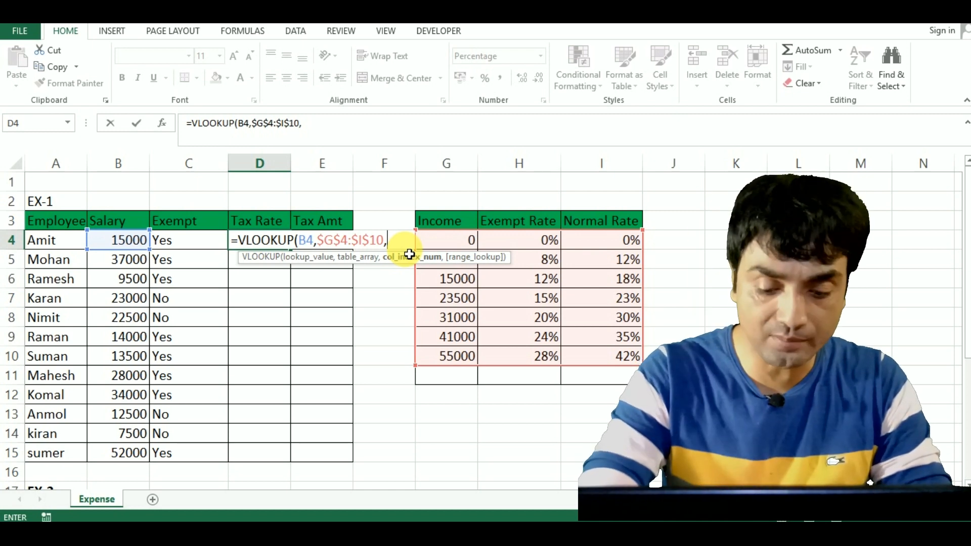
- Add IF(C4="Yes",2,3) as the column index argument of the VLOOKUP formula in D4
type("IF(")
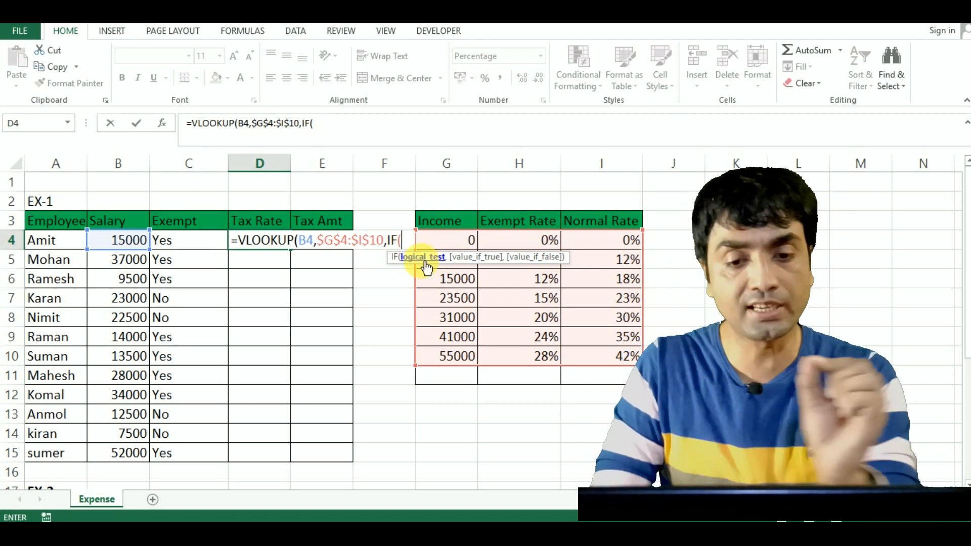
left_click(195, 244)
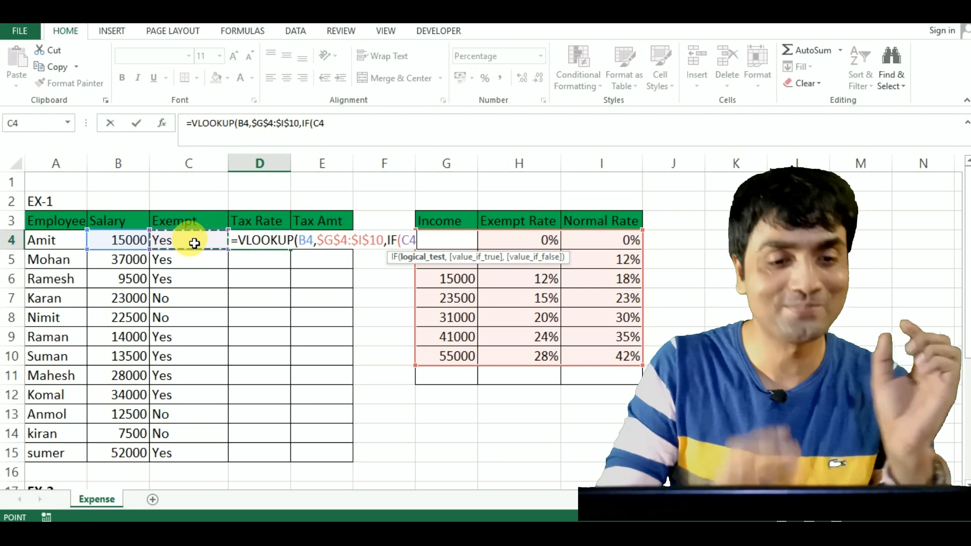
type("=")
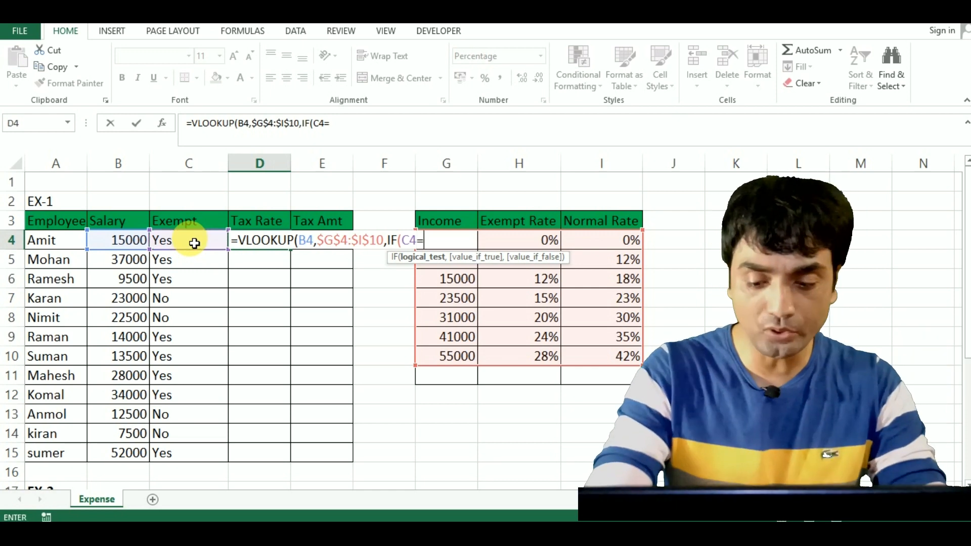
type("\"Yes\",")
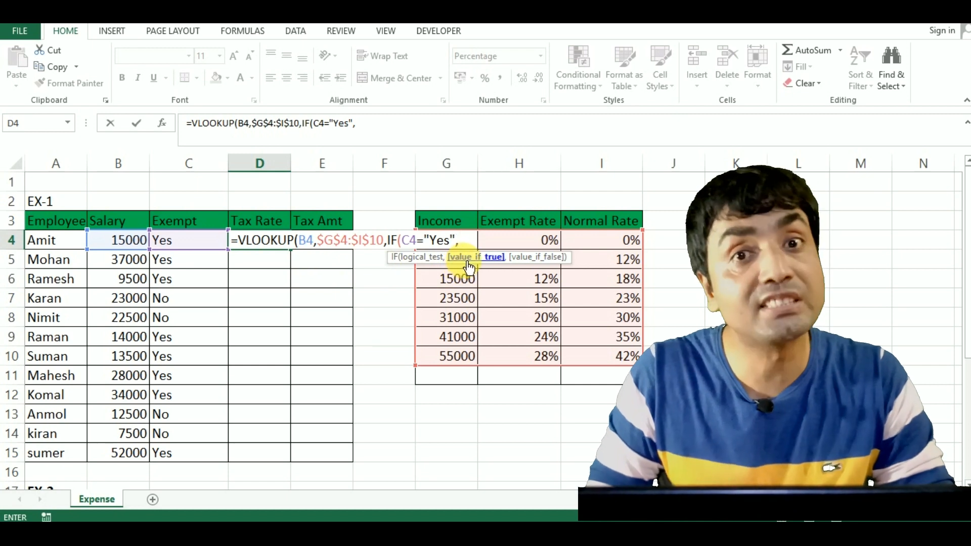
type("2")
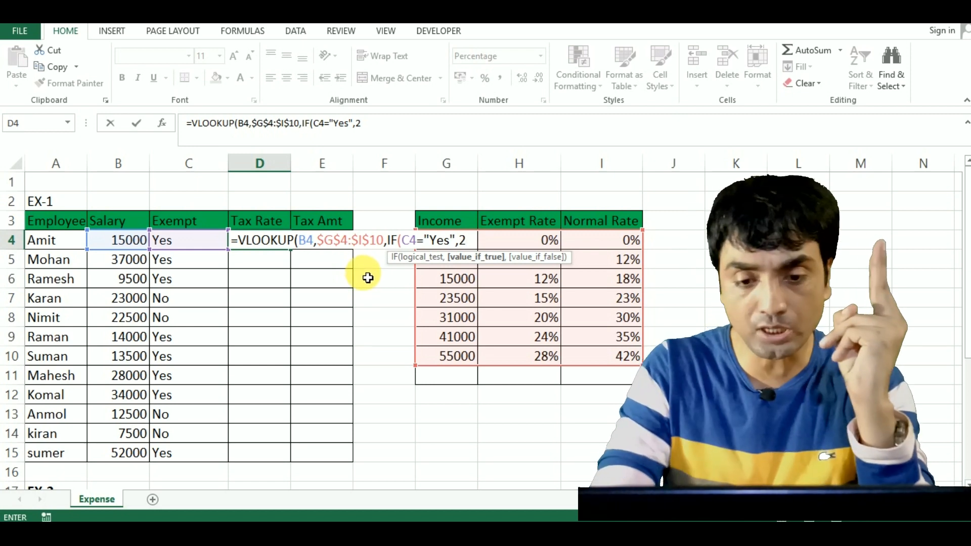
type(",3")
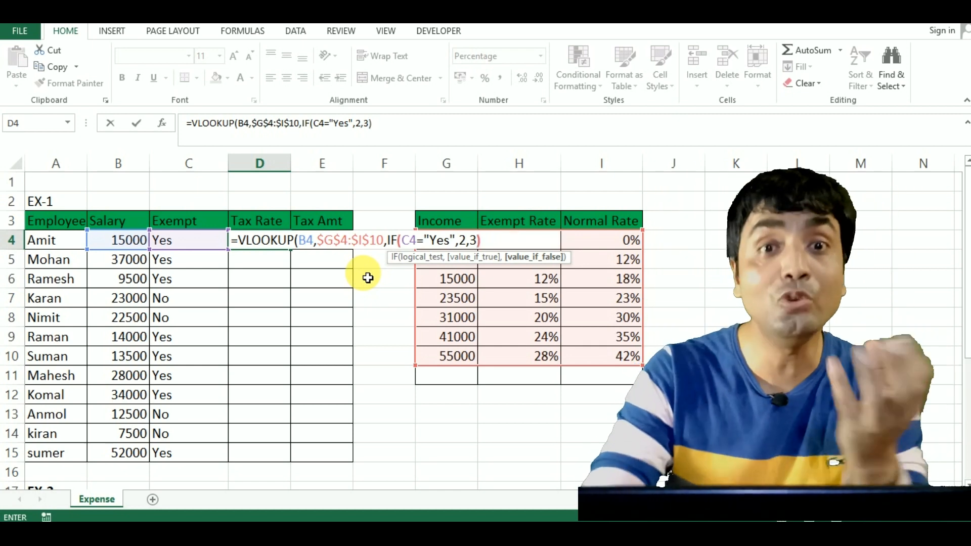
type(")")
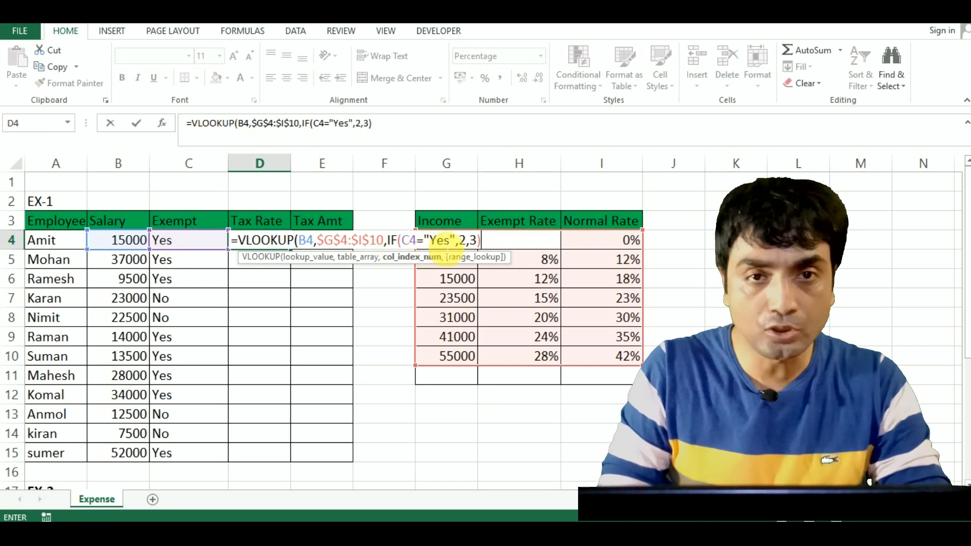
- Try a fixed column index of 2 in place of the IF expression in D4 and undo the replacement
left_click_drag(388, 240, 491, 244)
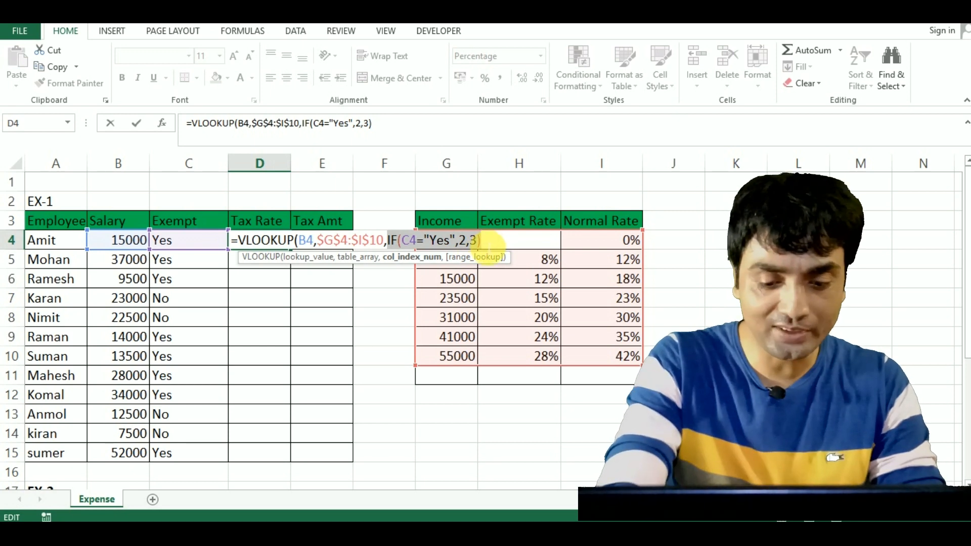
type("2")
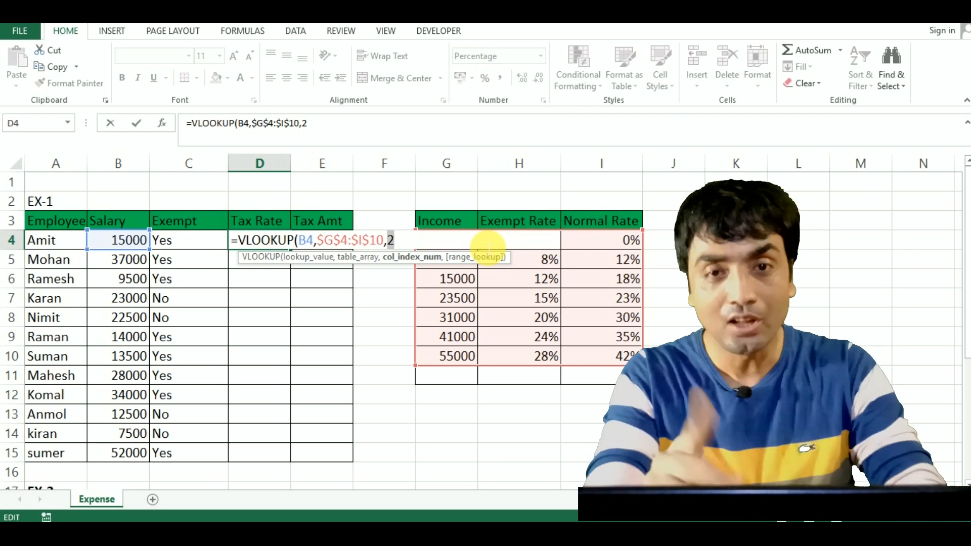
key("ctrl+z")
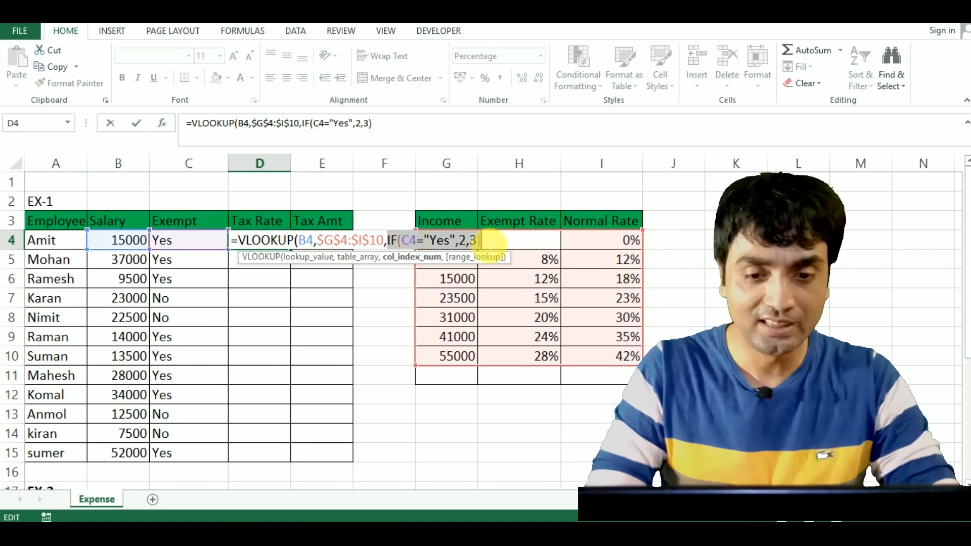
- Complete the D4 formula with 1 for approximate match and fill it down the Tax Rate column to D15
left_click(492, 241)
type(",")
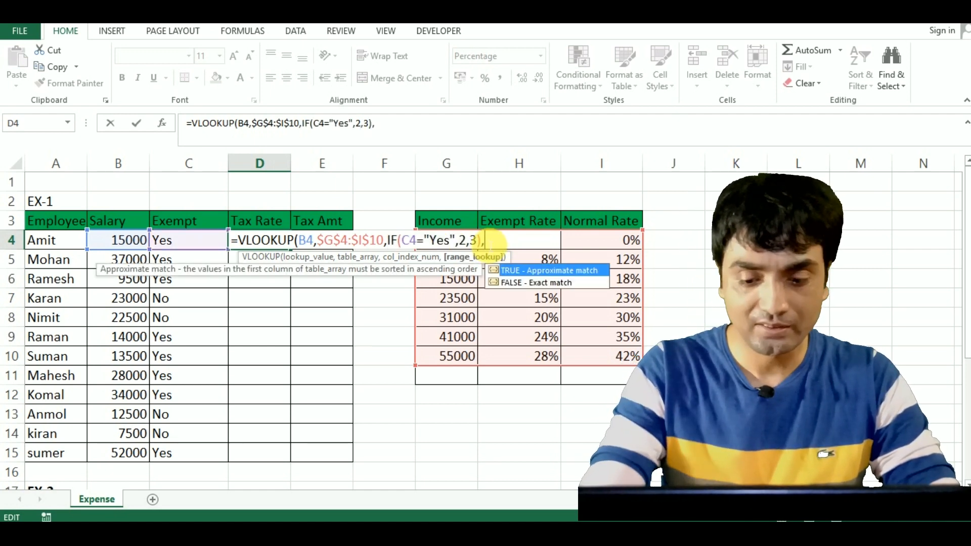
type("1")
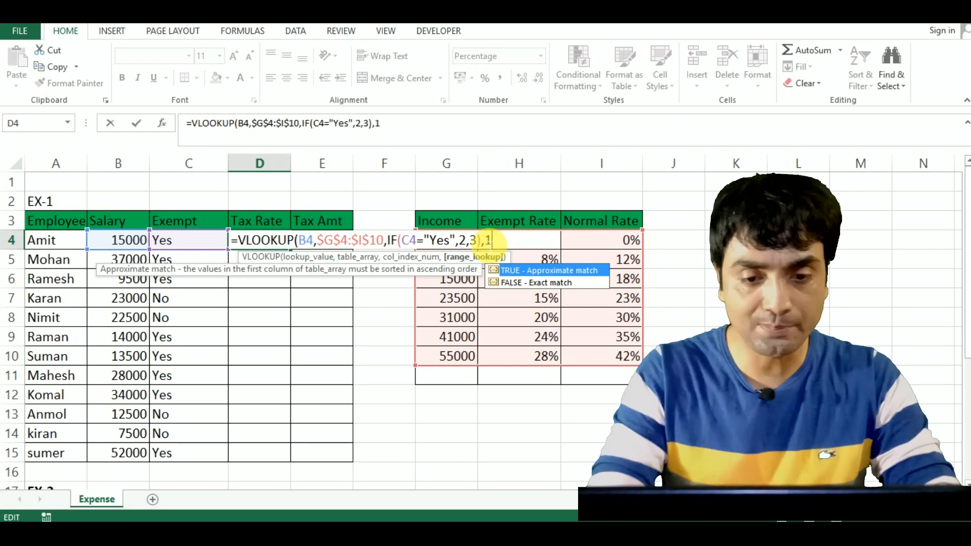
type(")")
key("Return")
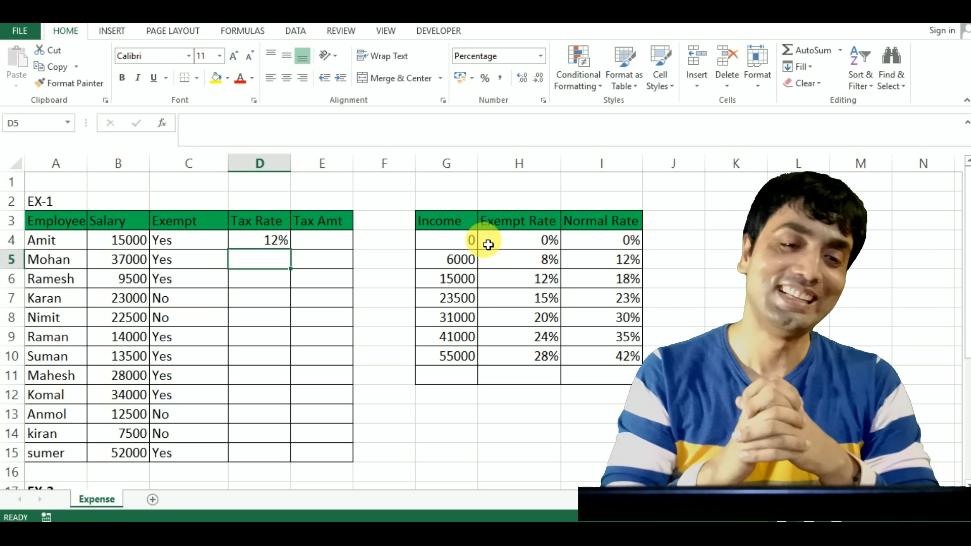
left_click(287, 242)
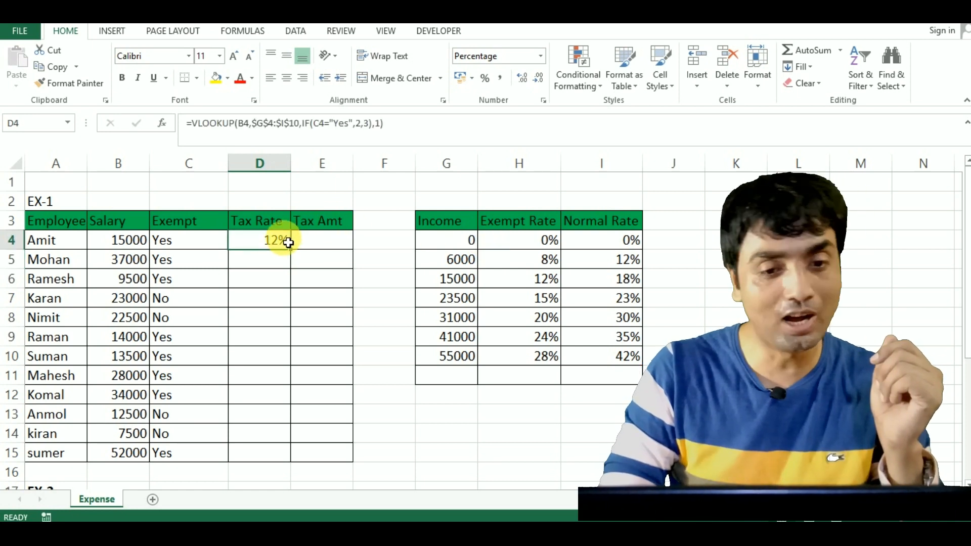
double_click(291, 250)
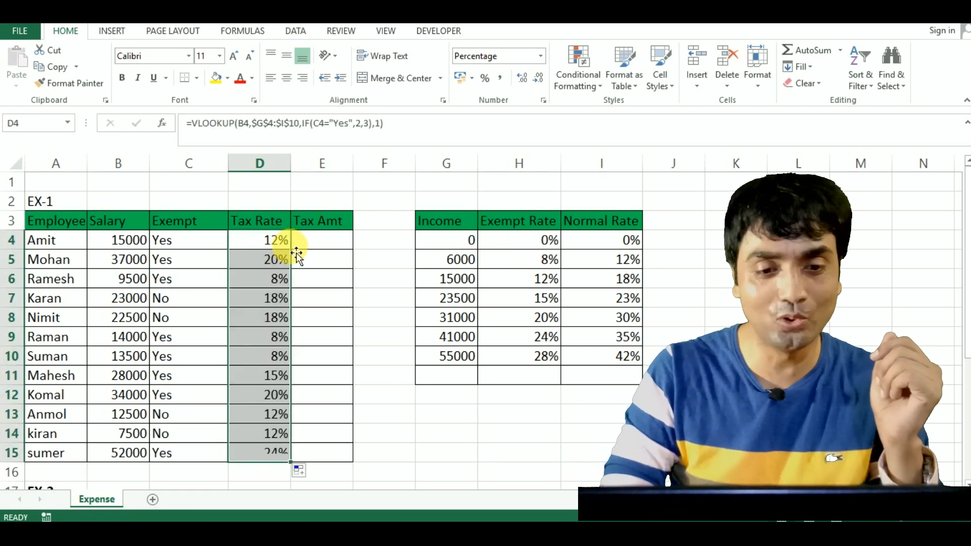
- In D7's formula, try 3 in place of IF(C7="Yes",2,3), and restore the copied IF expression
left_click(256, 298)
double_click(270, 298)
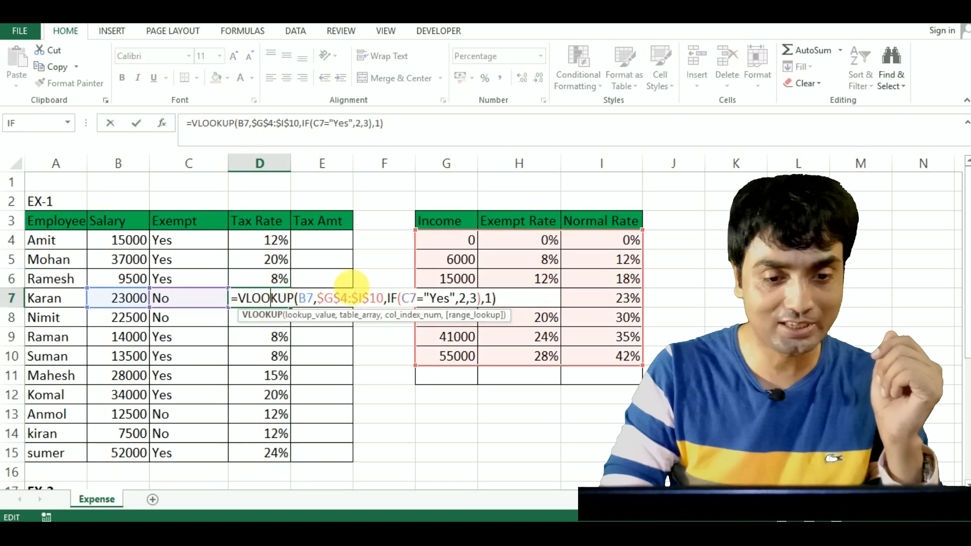
left_click(396, 298)
left_click_drag(386, 298, 477, 298)
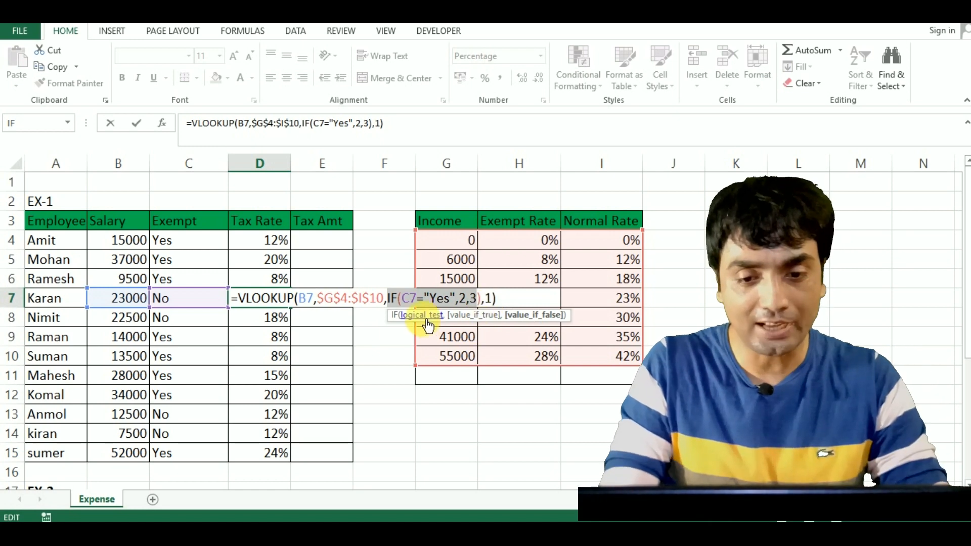
key("shift+Right")
key("ctrl+c")
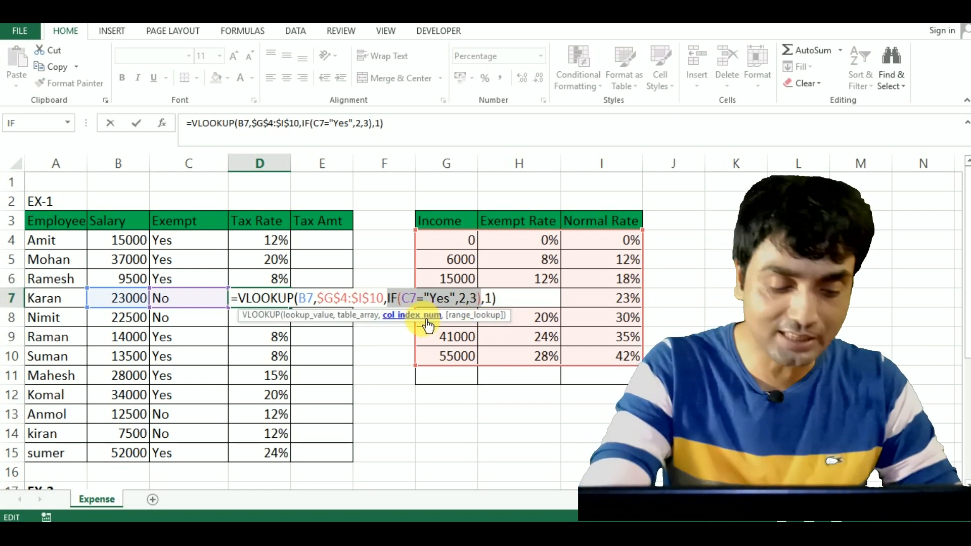
type("3")
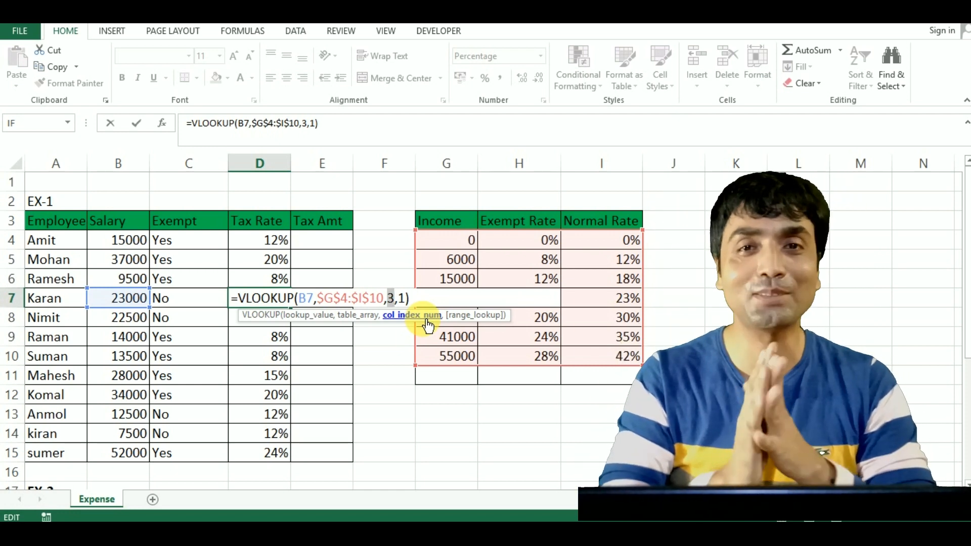
key("ctrl+v")
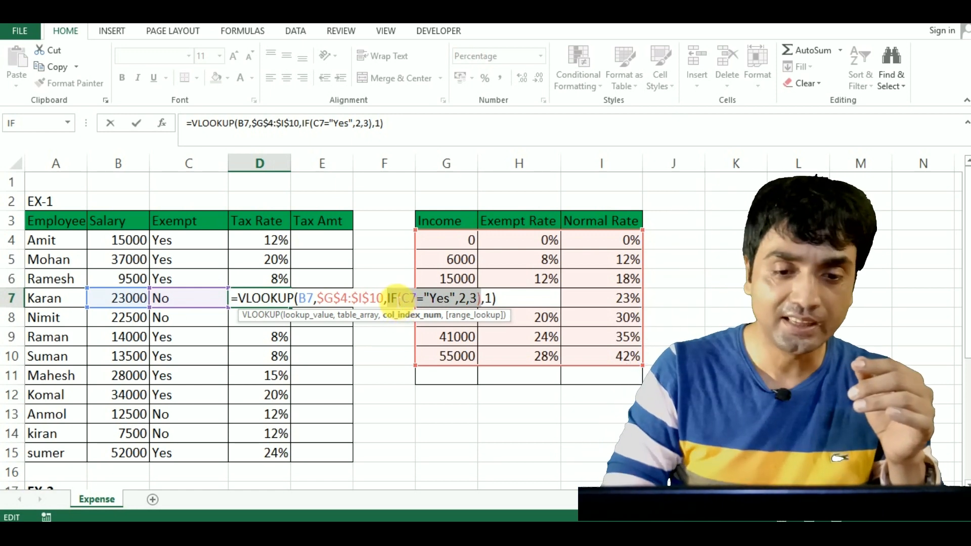
left_click(389, 298)
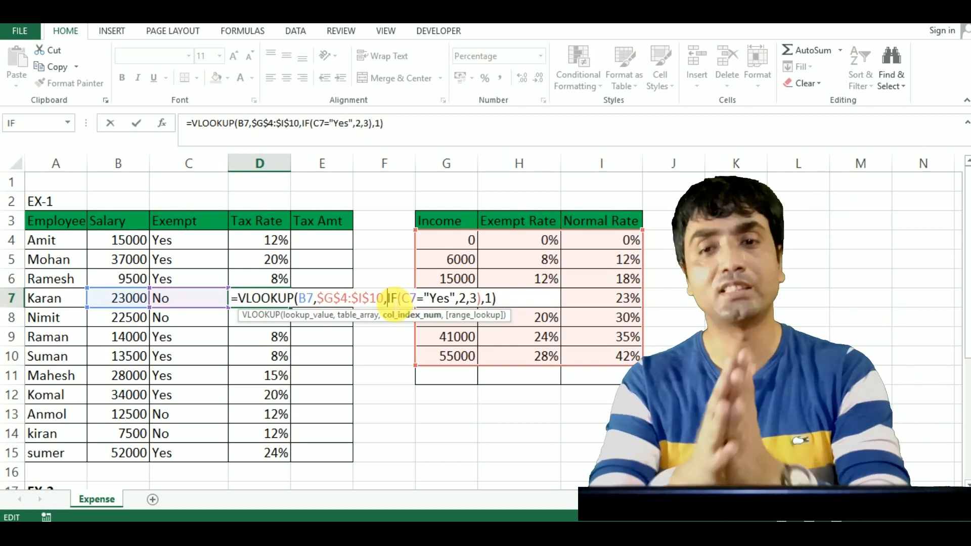
key("Return")
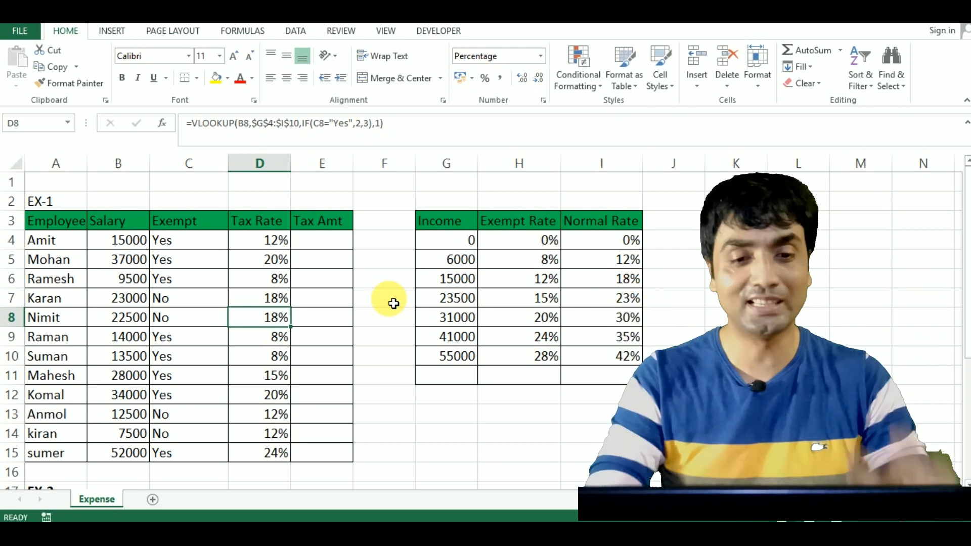
- Calculate the first employee's tax amount in E4 with the formula =B4*D4
left_click(339, 248)
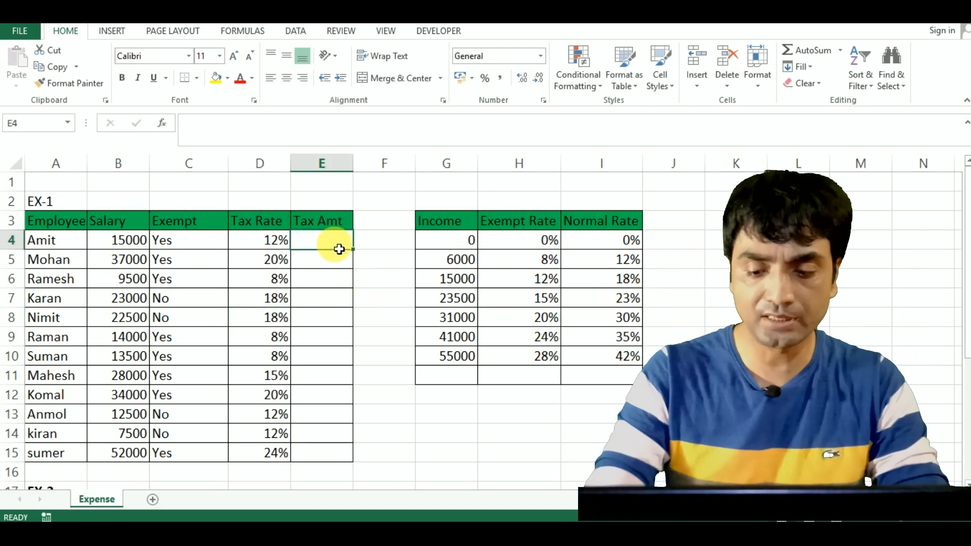
type("=")
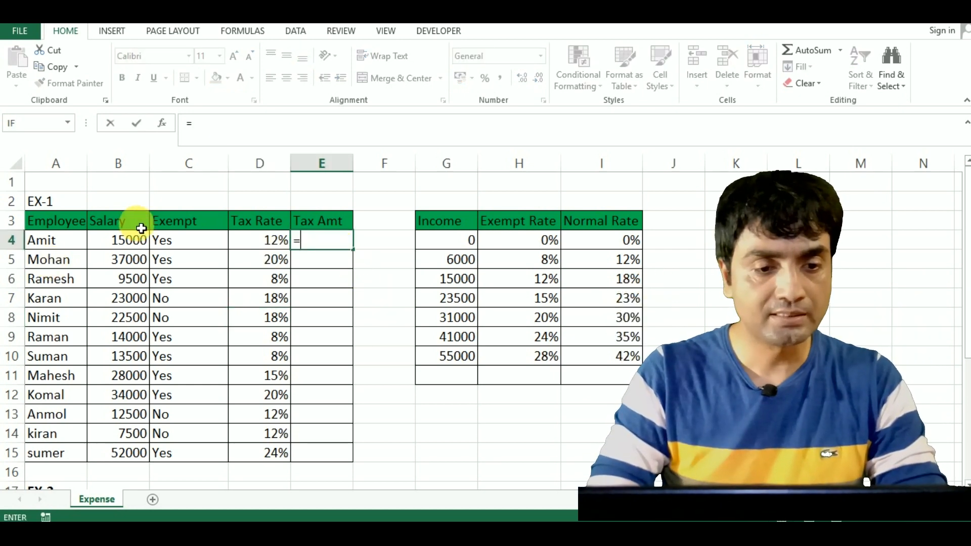
left_click(132, 246)
type("*")
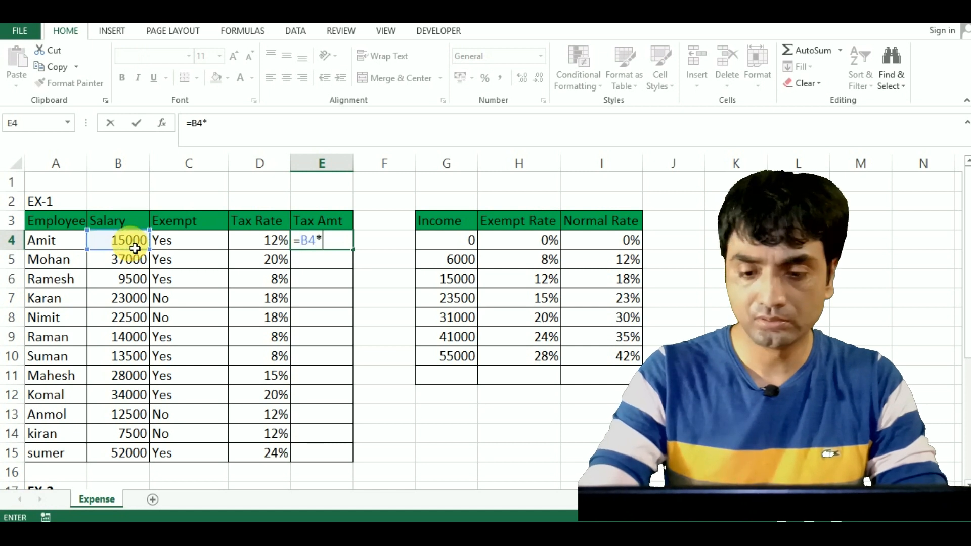
left_click(278, 243)
key("ctrl+Return")
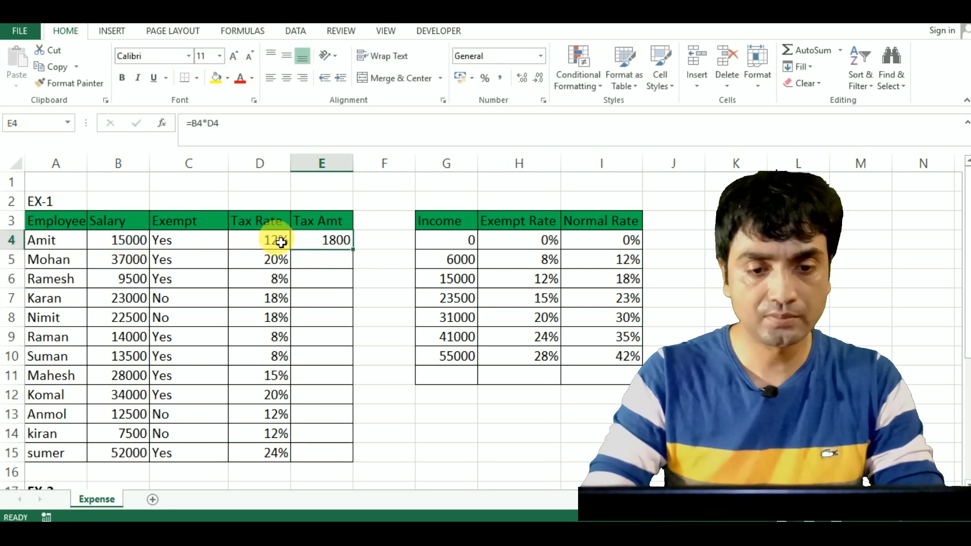
- Fill the E4 tax amount formula down the Tax Amt column to E15
key("shift+Down")
key("shift+Down")
key("shift+Down")
key("shift+Down")
key("shift+Down")
key("shift+Down")
key("shift+Down")
key("shift+Down")
key("shift+Down")
key("shift+Down")
key("shift+Down")
key("shift+Down")
key("shift+Up")
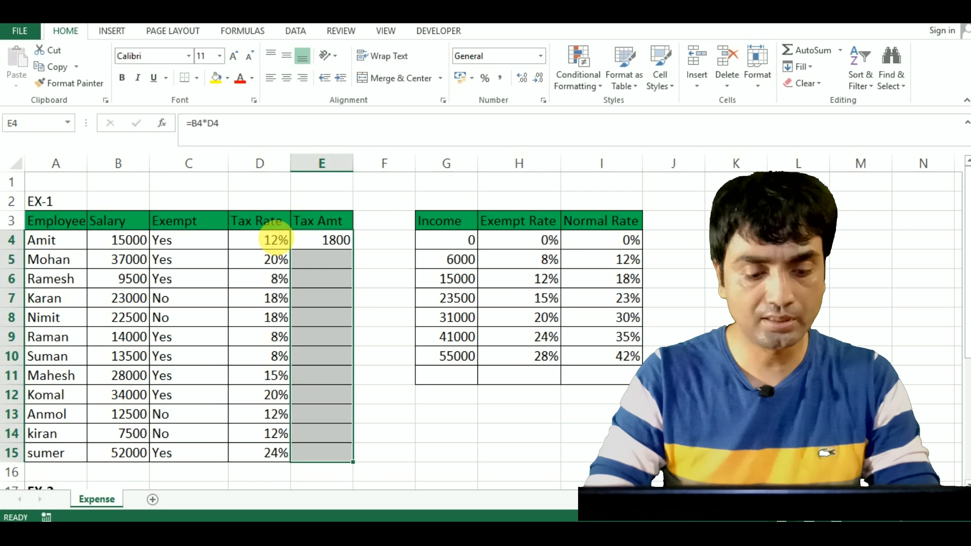
key("ctrl+d")
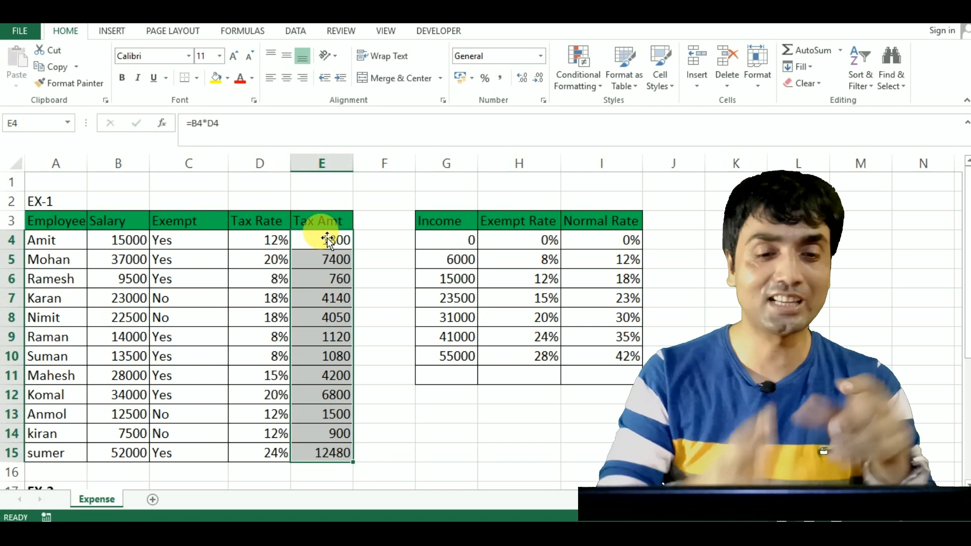
- Review the tax rate formula in D4, and examine the EX-2 sales table and its Product and Max Sales lookup cells
double_click(271, 241)
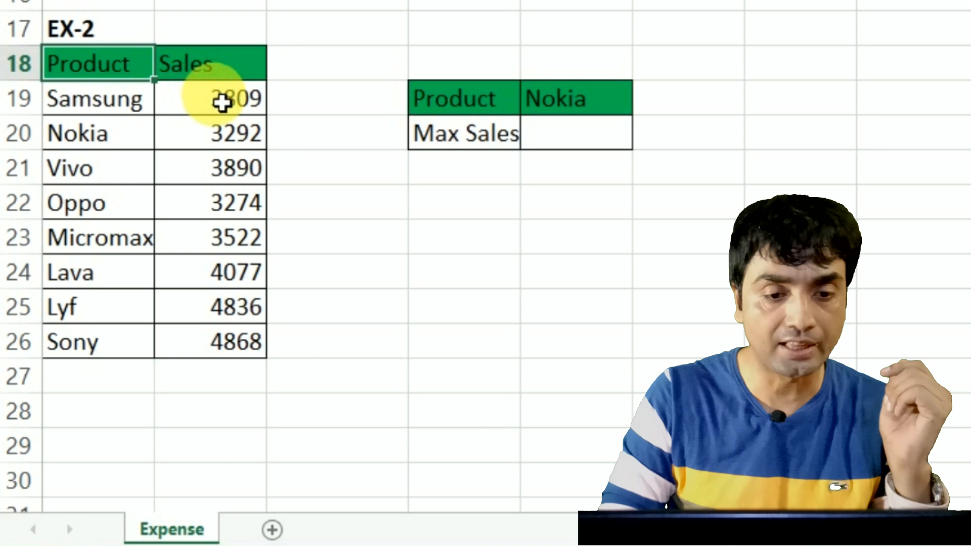
left_click(550, 131)
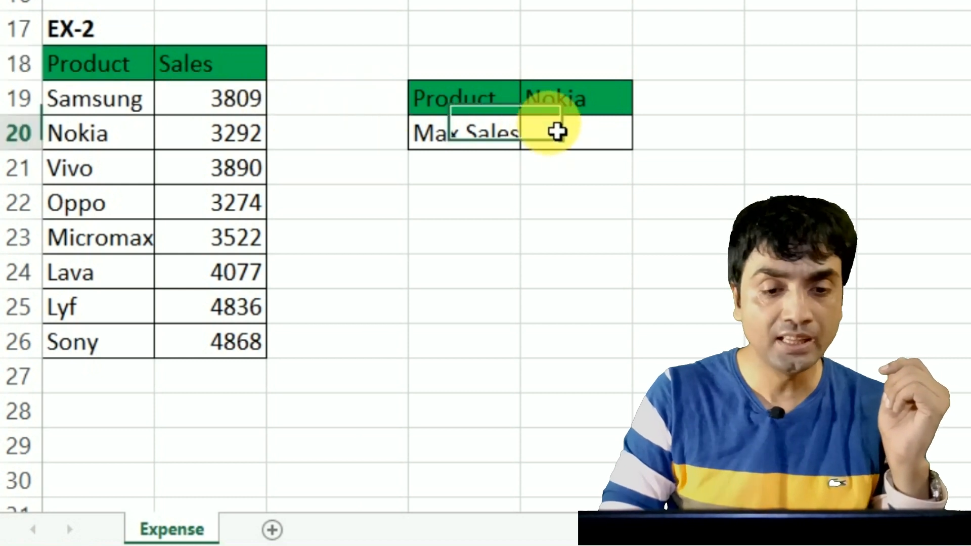
left_click(564, 108)
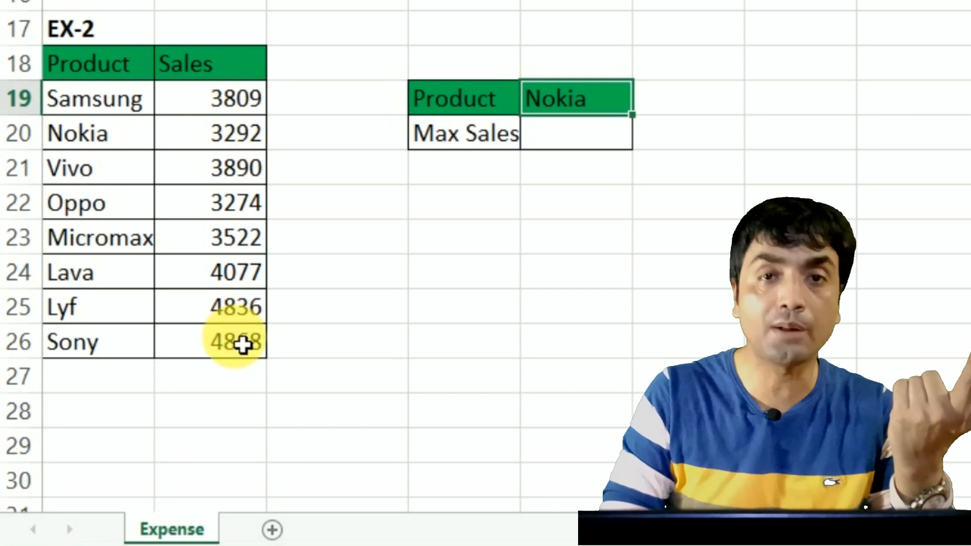
left_click(577, 143)
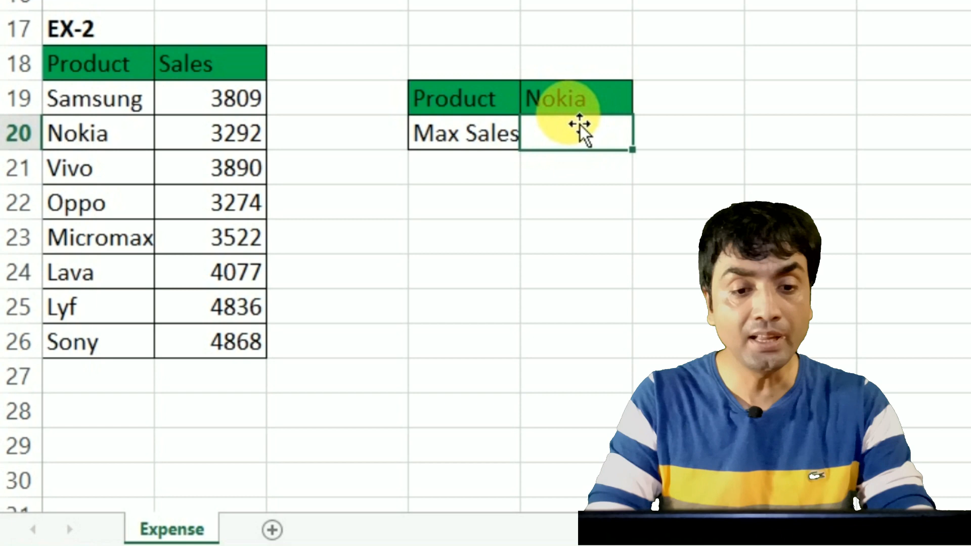
left_click(572, 114)
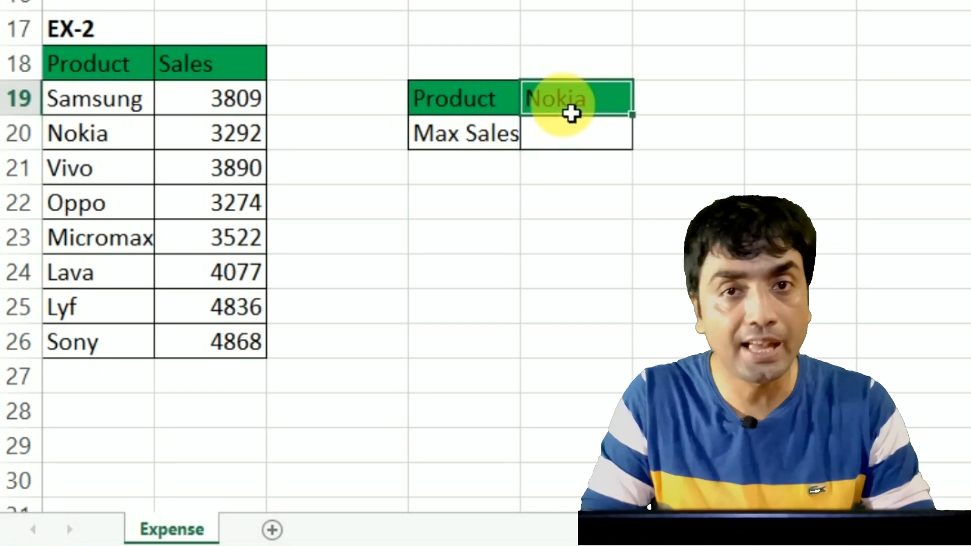
left_click(554, 148)
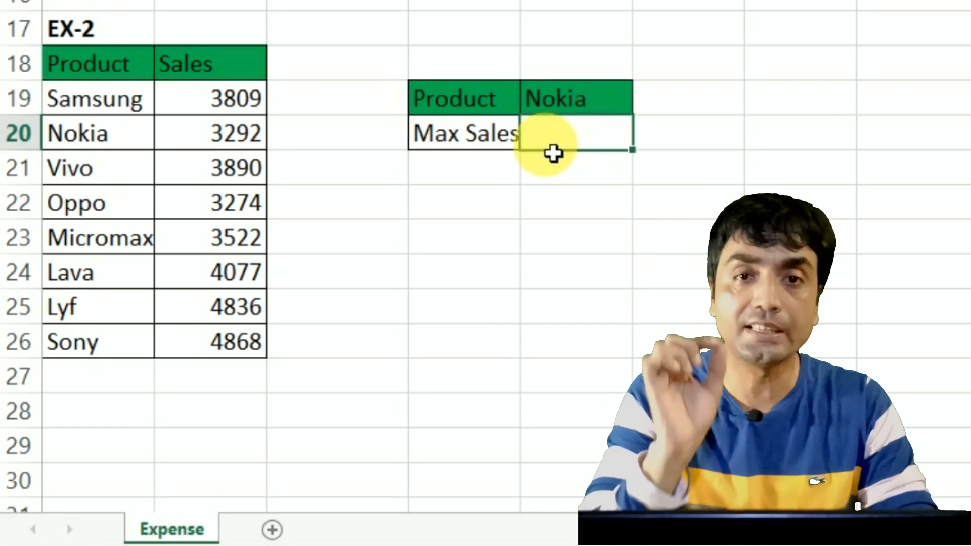
left_click(571, 108)
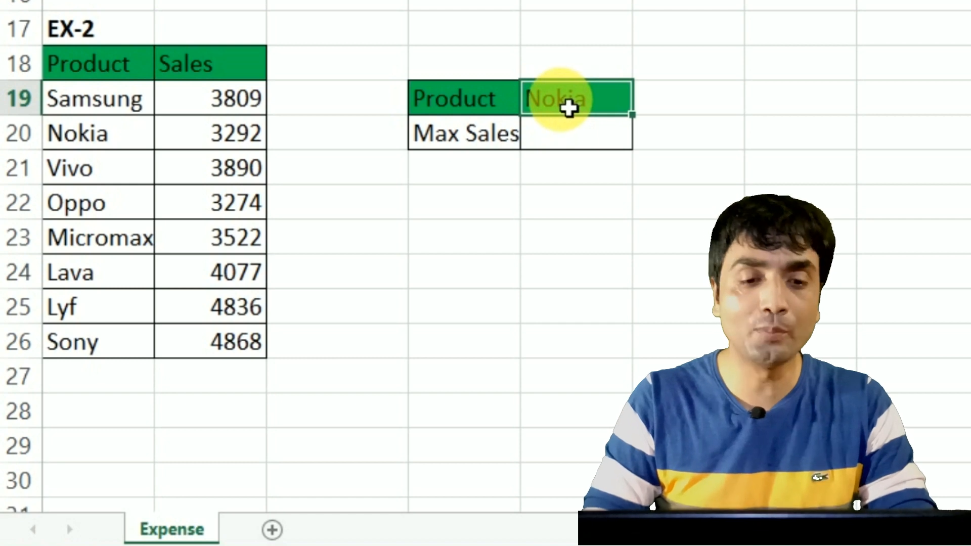
left_click(557, 139)
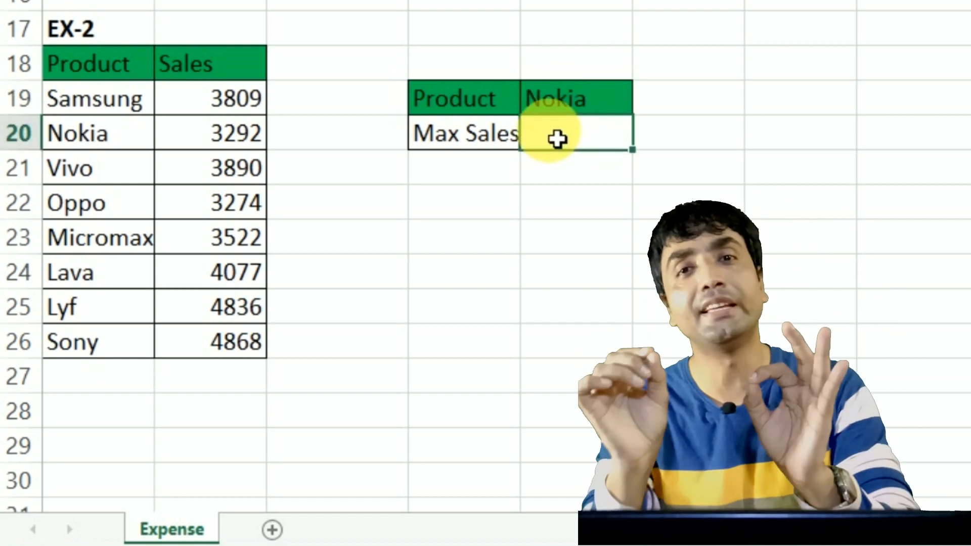
key("Left")
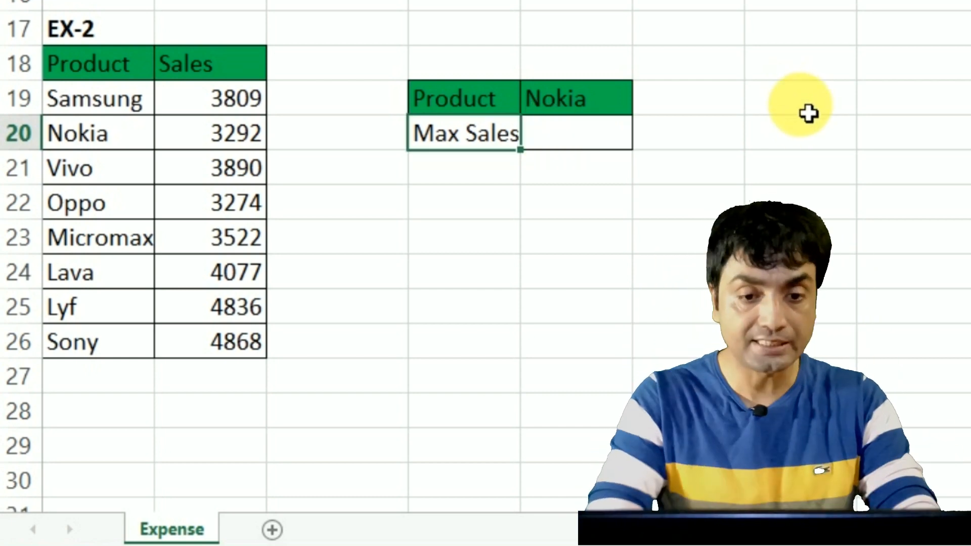
- Label F22 as Max Sales and calculate the highest sales value in F23 with MAX over B19:B26
left_click(708, 217)
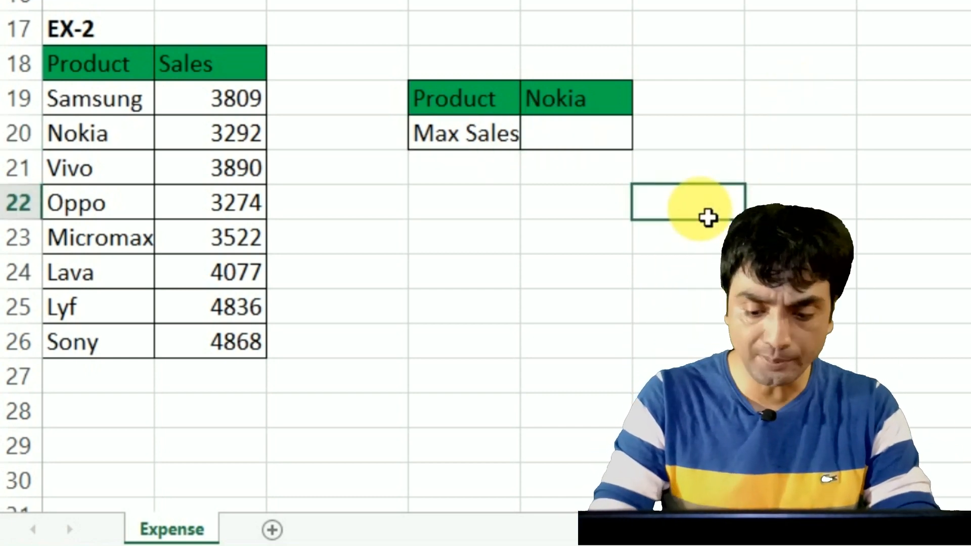
type("Max Sales")
key("Return")
type("=MAX(")
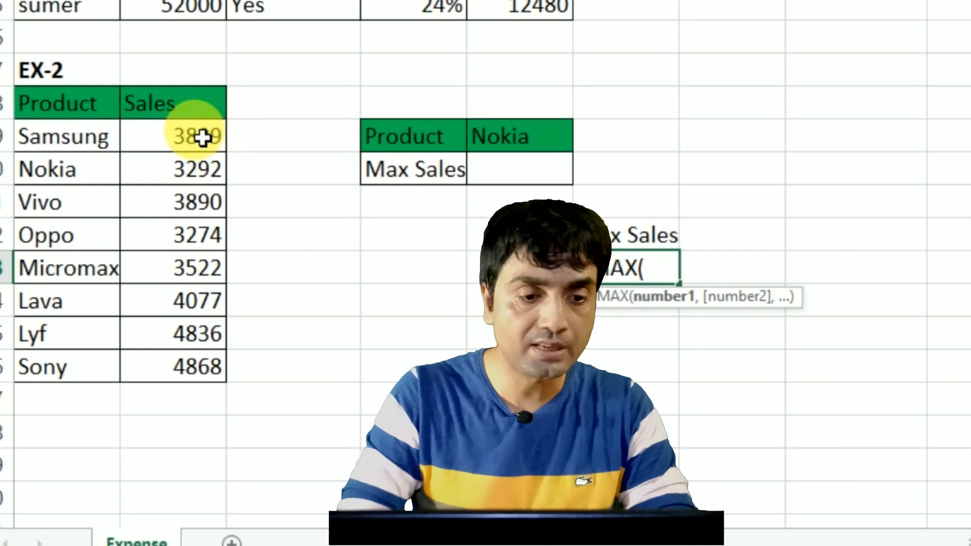
left_click_drag(202, 138, 203, 367)
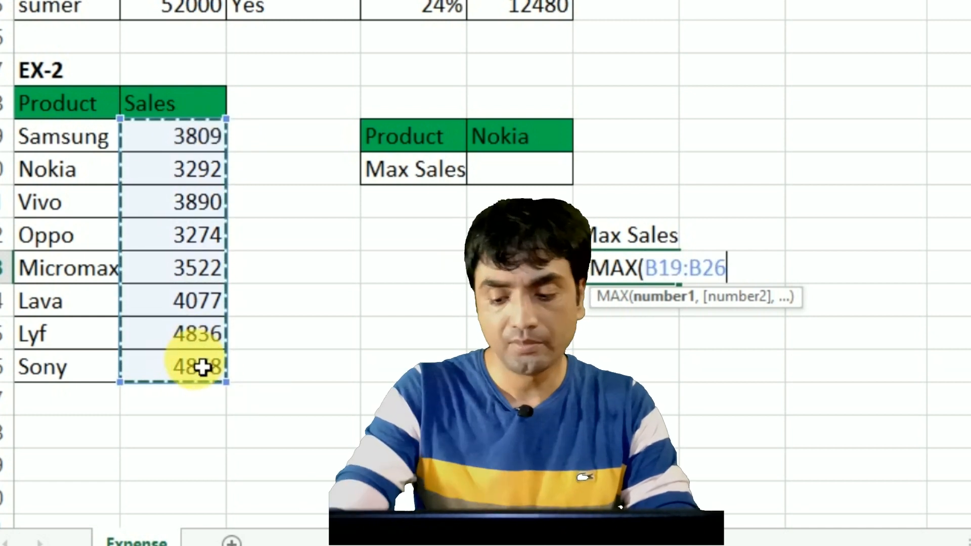
key("Return")
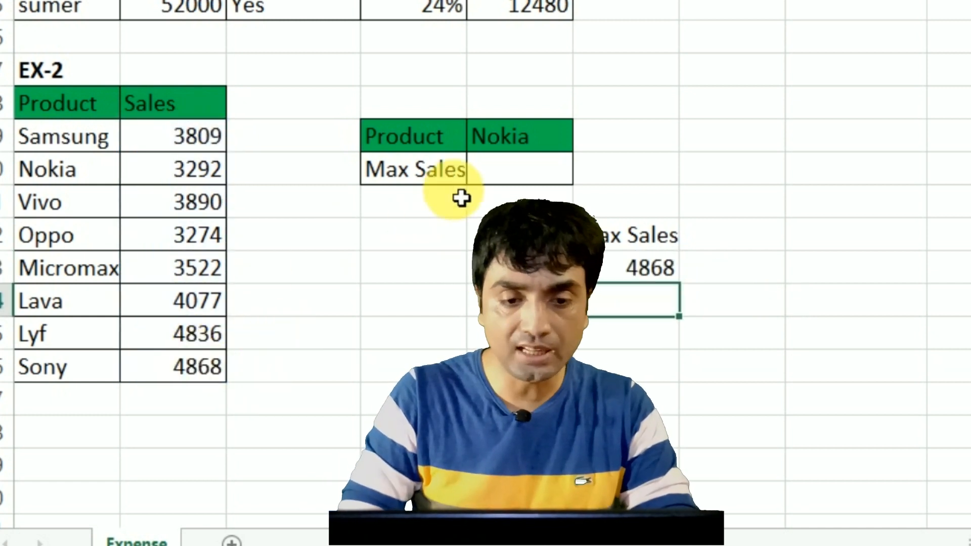
- Begin a formula in E20 with an IF function that nests VLOOKUP in its logical test
left_click(504, 171)
type("=")
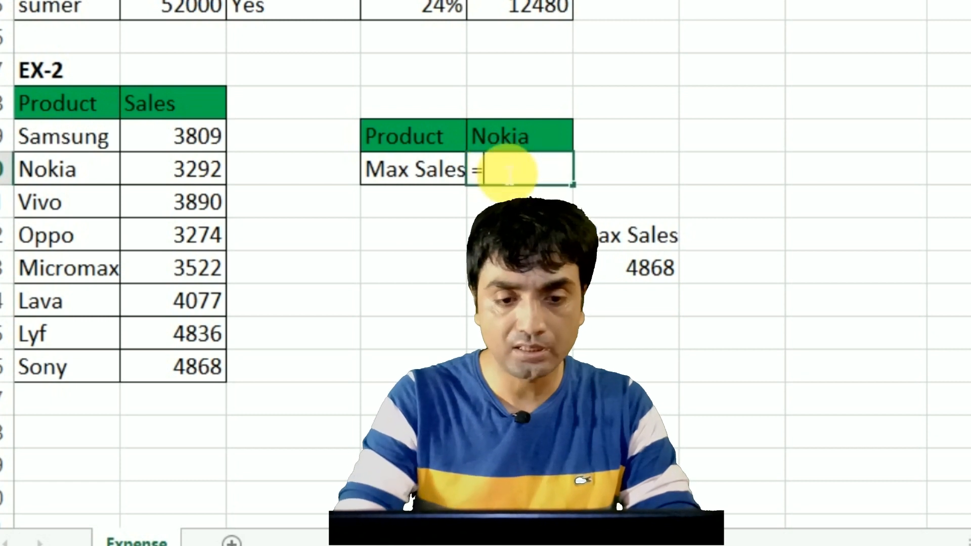
type("if")
key("Tab")
type("v")
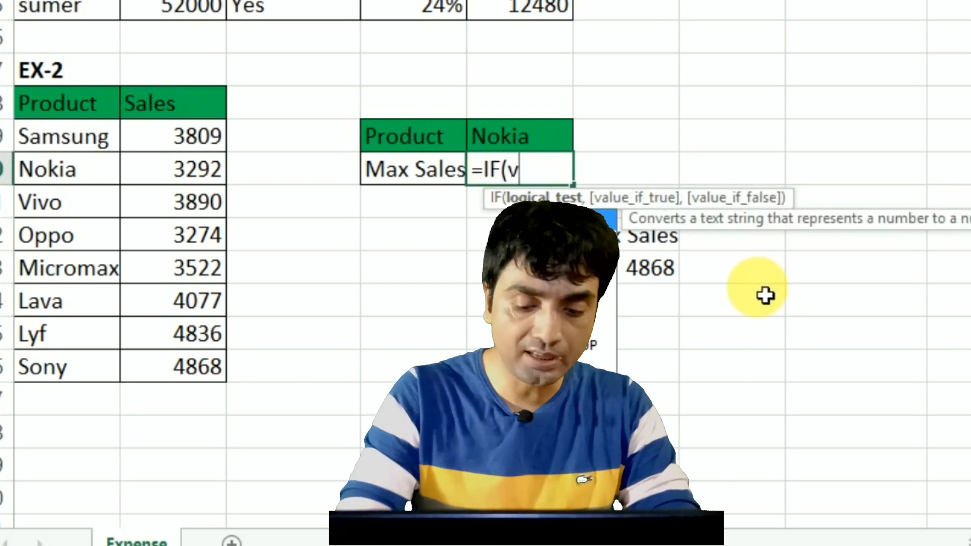
type("l")
key("Tab")
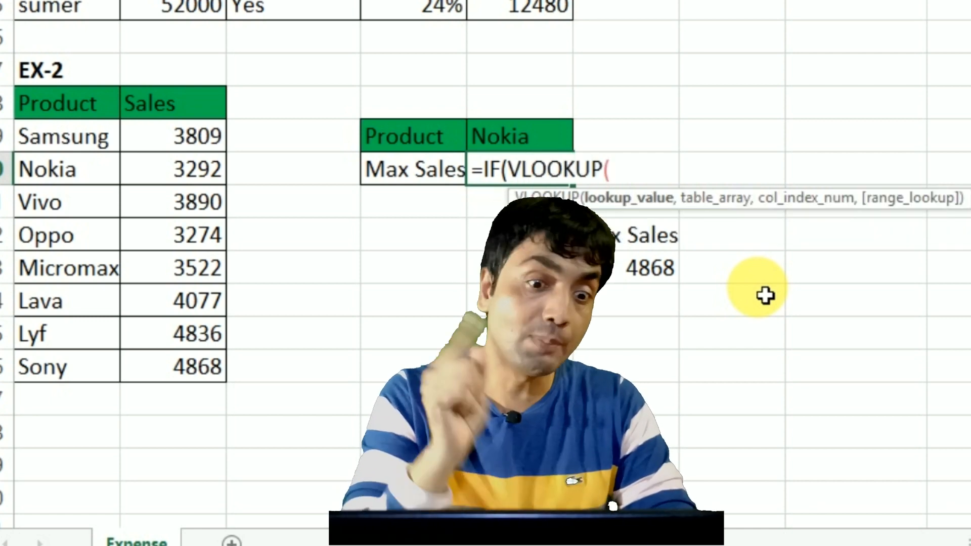
- Give the VLOOKUP the arguments E19, $A$19:$B$26, 2 and 0, and add the >= comparison after it
left_click(551, 135)
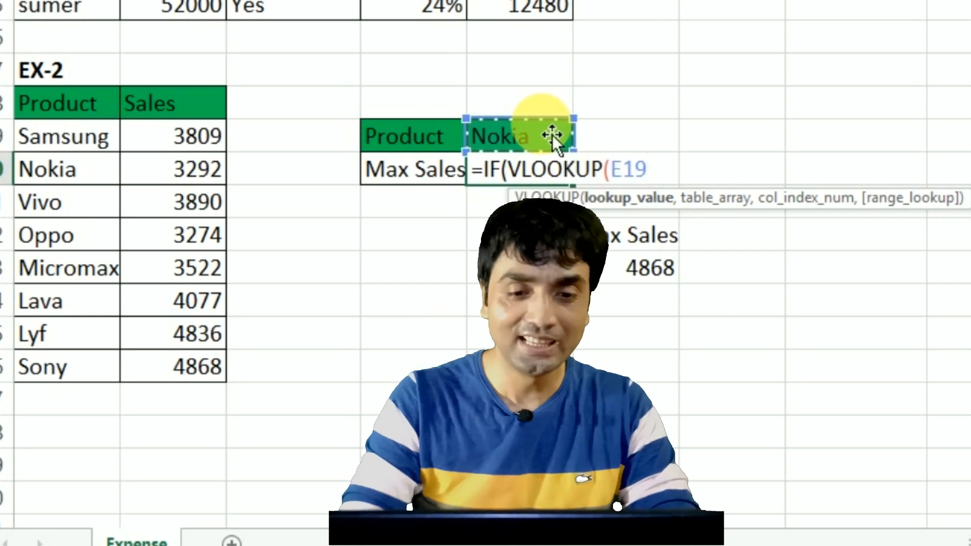
type(",")
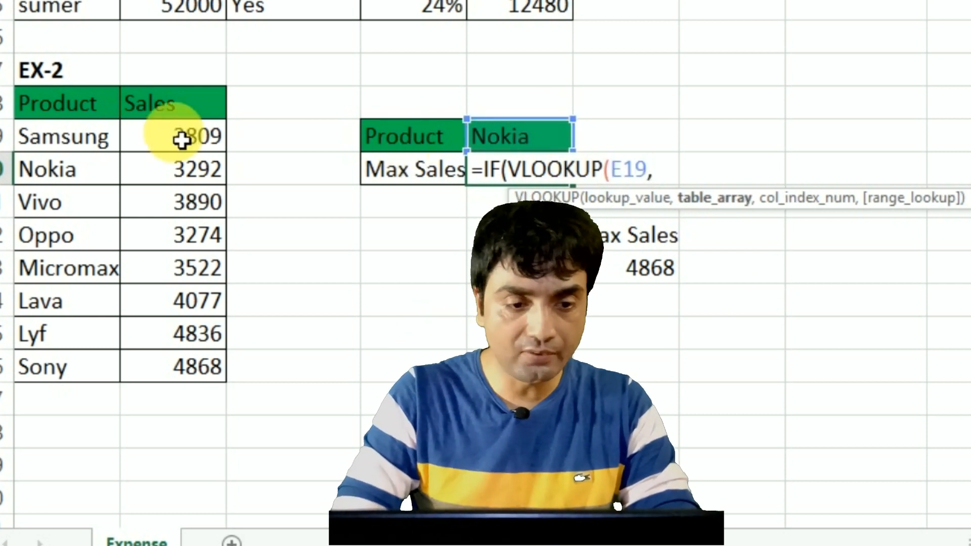
left_click_drag(74, 143, 158, 366)
key("F4")
type(",2")
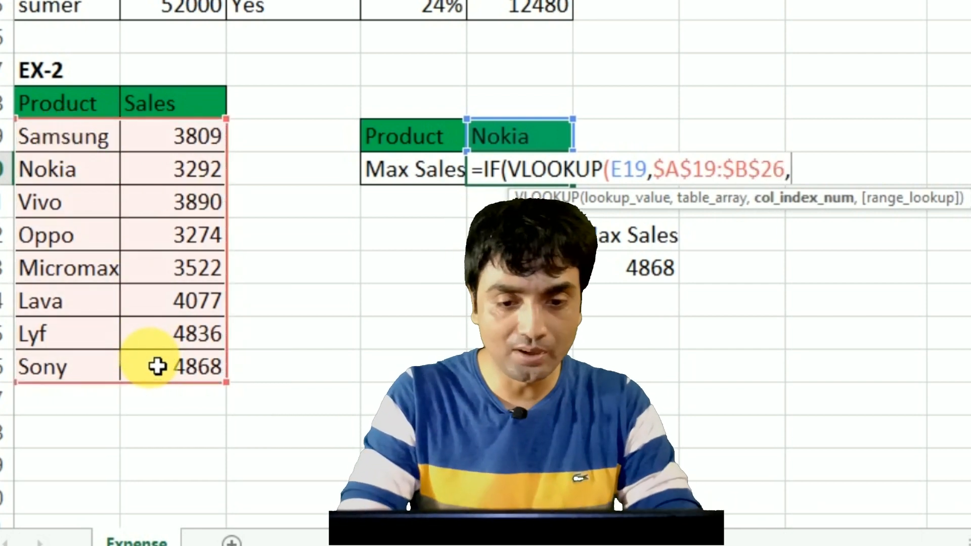
type(",0)>=")
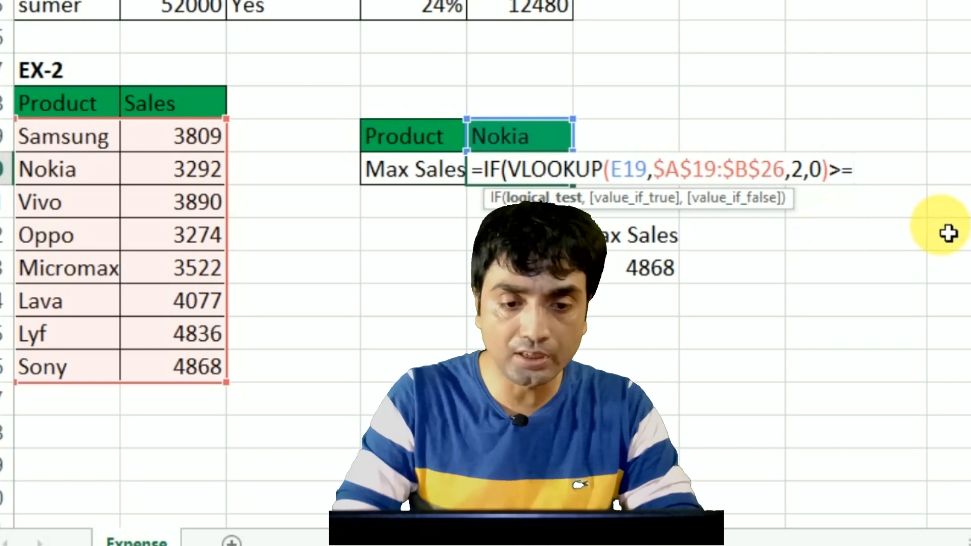
- Compare the lookup result with $F$23, returning "Yes" if true and "No" if false, and enter the E20 formula
left_click(655, 272)
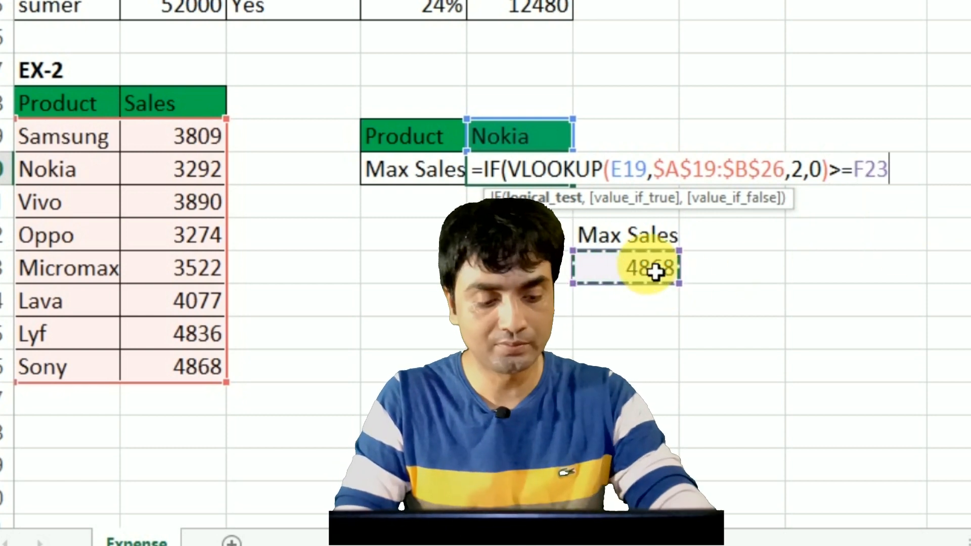
key("F4")
type(",\"Yes")
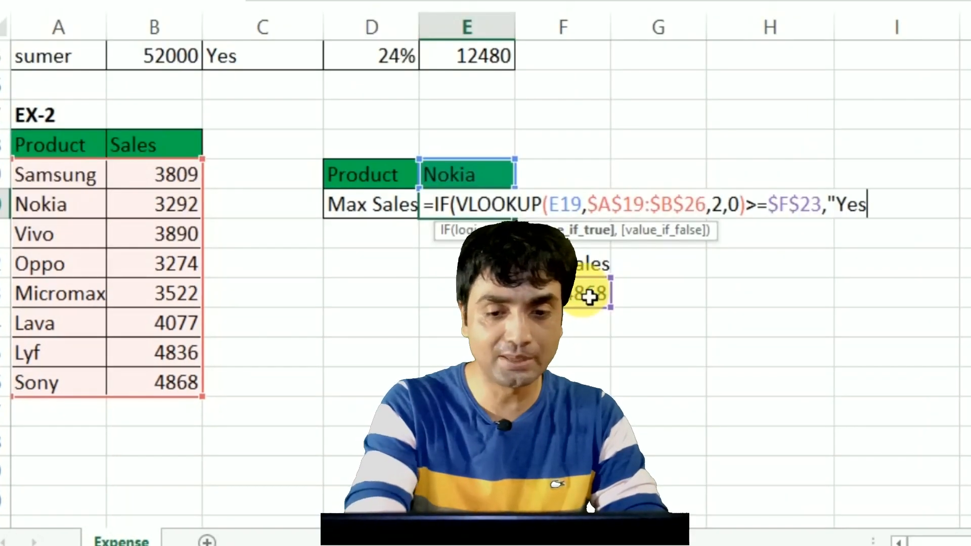
type("\",\"N")
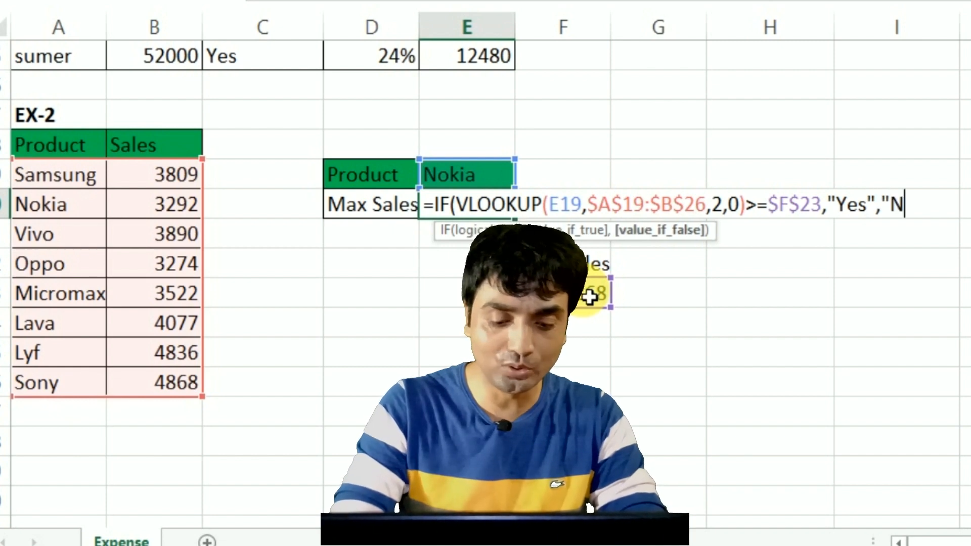
type("o\")")
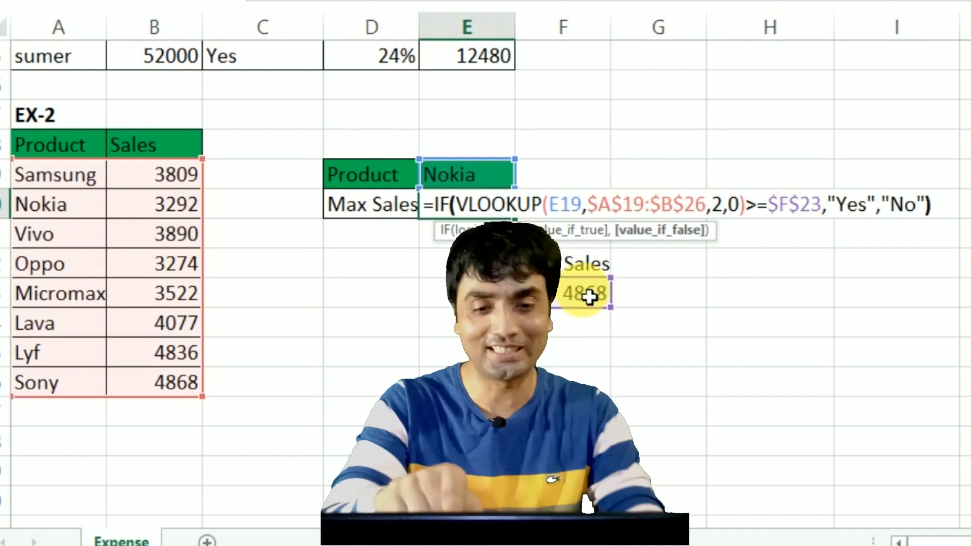
key("Return")
key("Up")
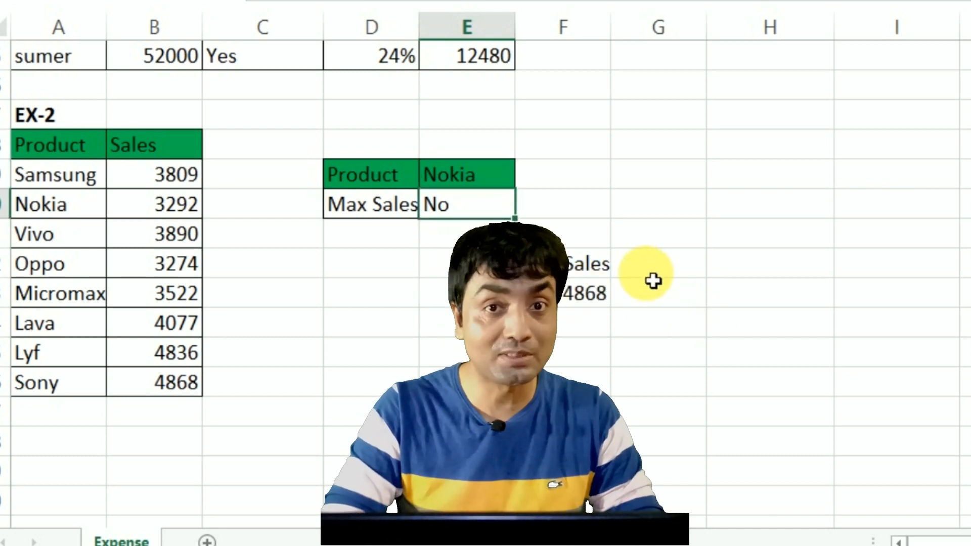
- Review the IF and VLOOKUP formula in E20 and undo the accidental change made to it
double_click(493, 205)
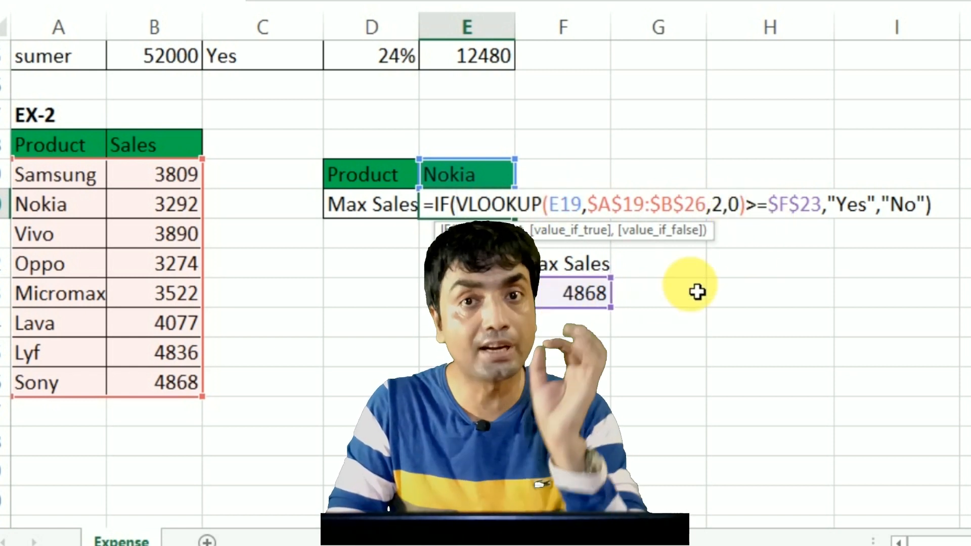
left_click(806, 242)
key("Return")
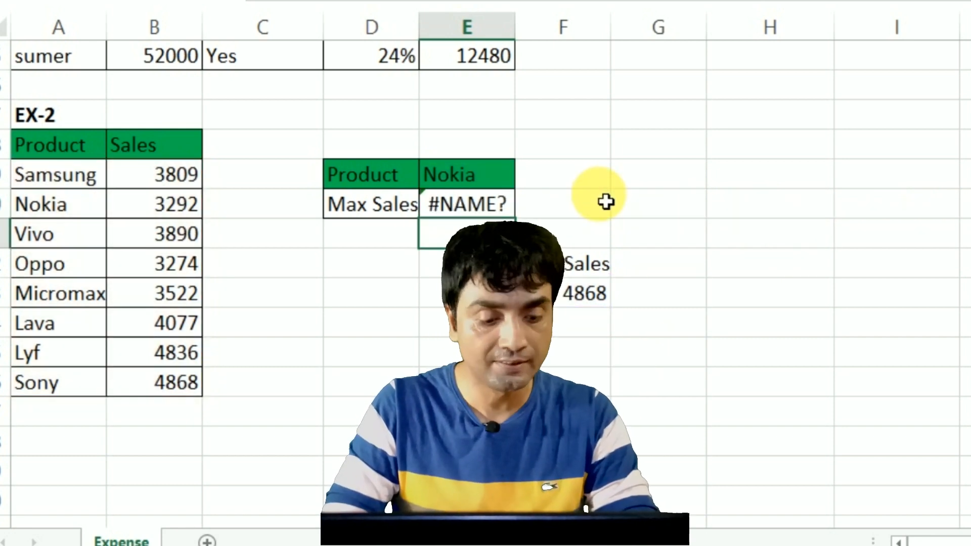
key("ctrl+z")
left_click(472, 215)
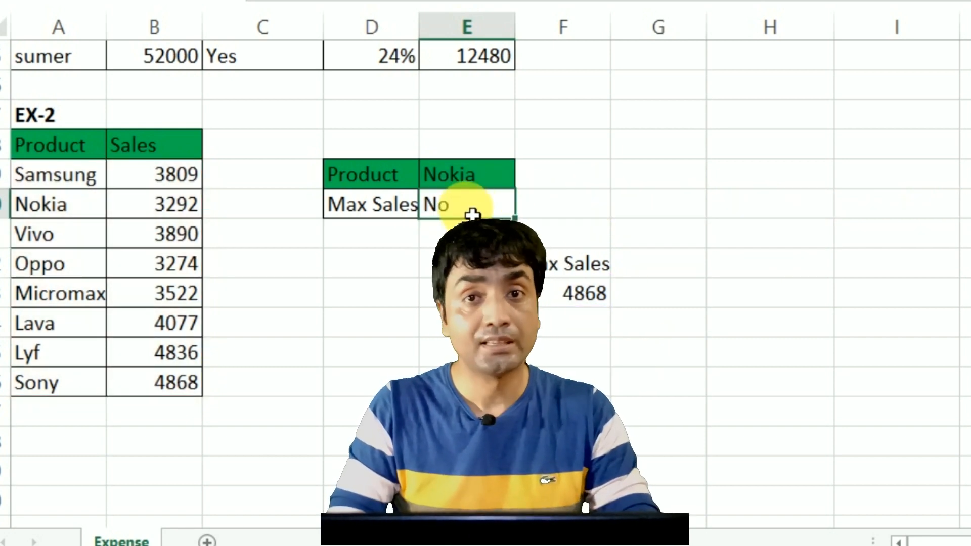
- Change the product in E19 to Sony and open the E20 formula for review
left_click(463, 177)
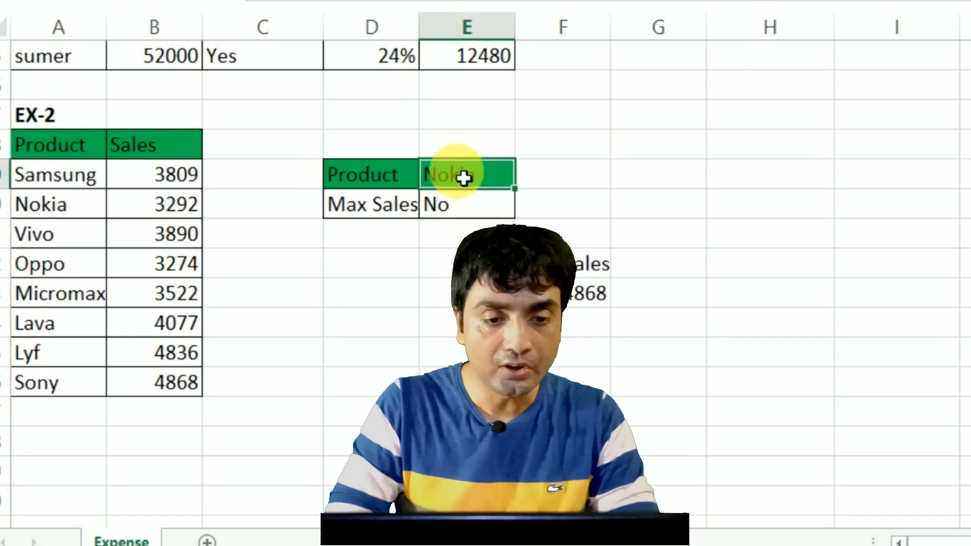
type("Sony")
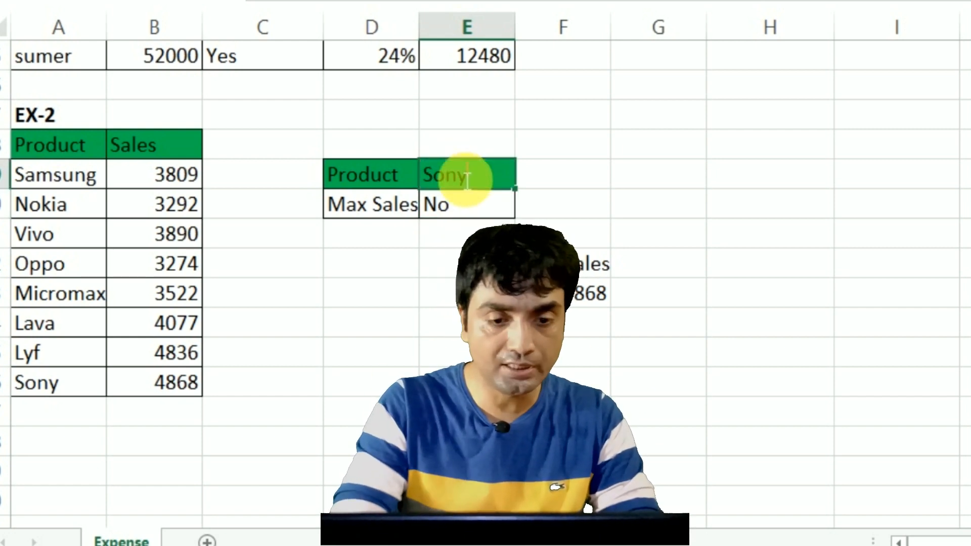
key("Return")
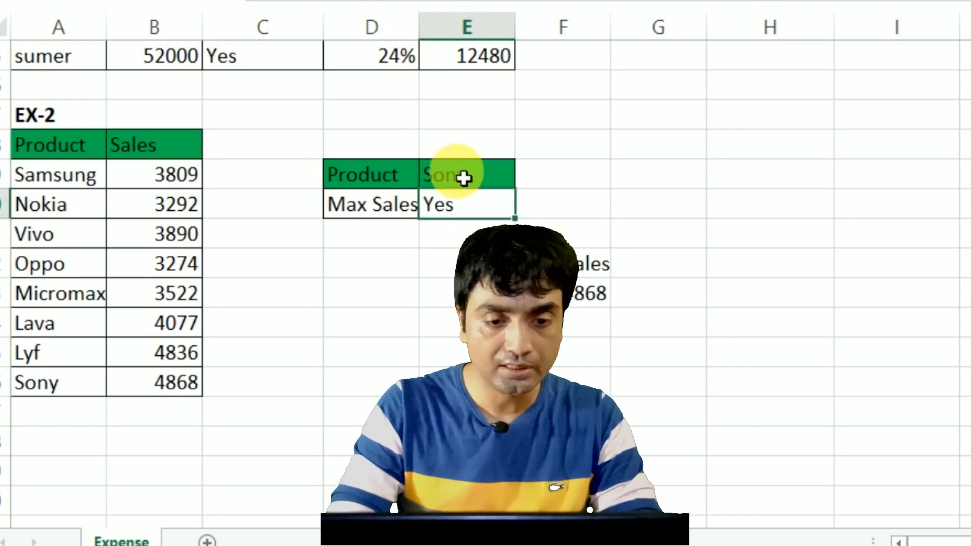
double_click(455, 207)
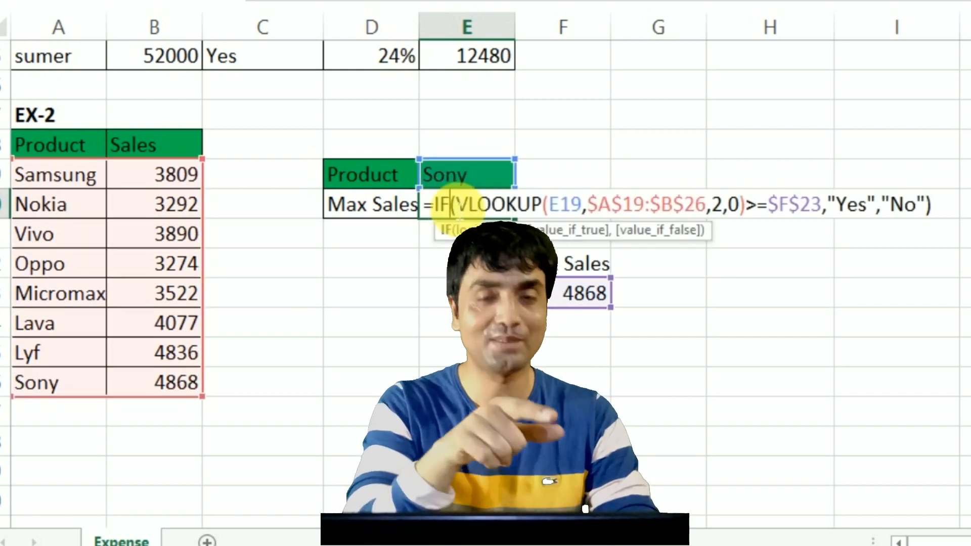